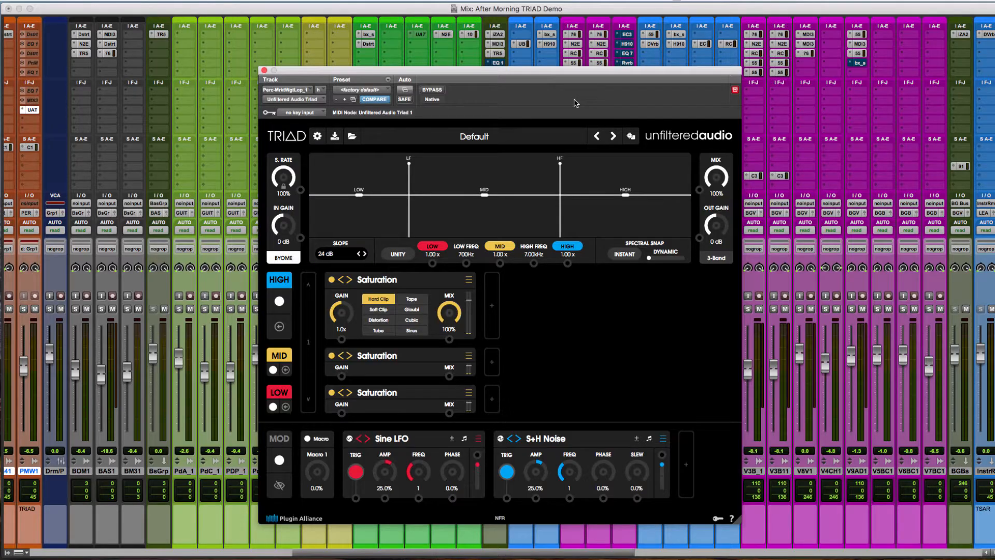
- Switch from the mix view to the Edit window and play the selected section from bar 13
left_click(284, 260)
left_click(284, 259)
key("super+w")
key("super+=")
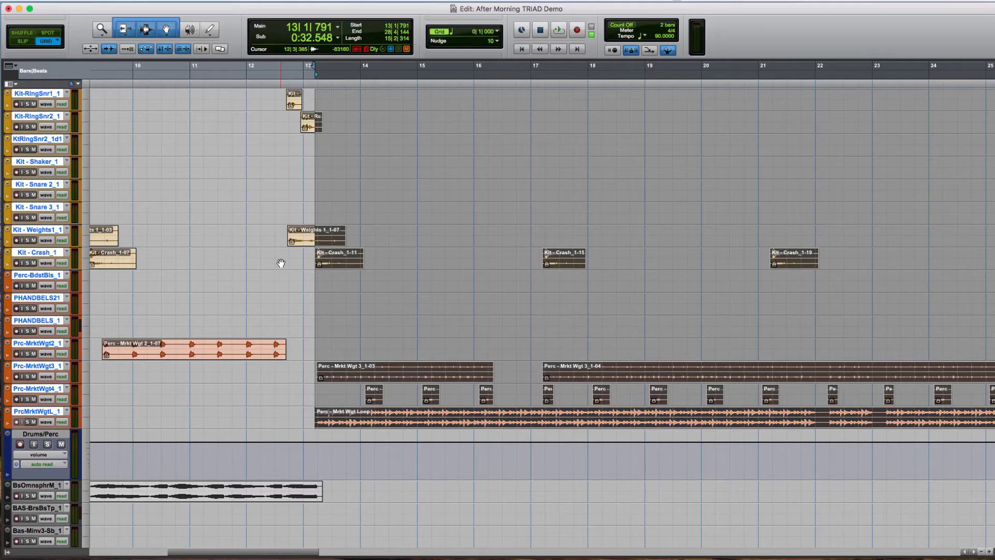
key("space")
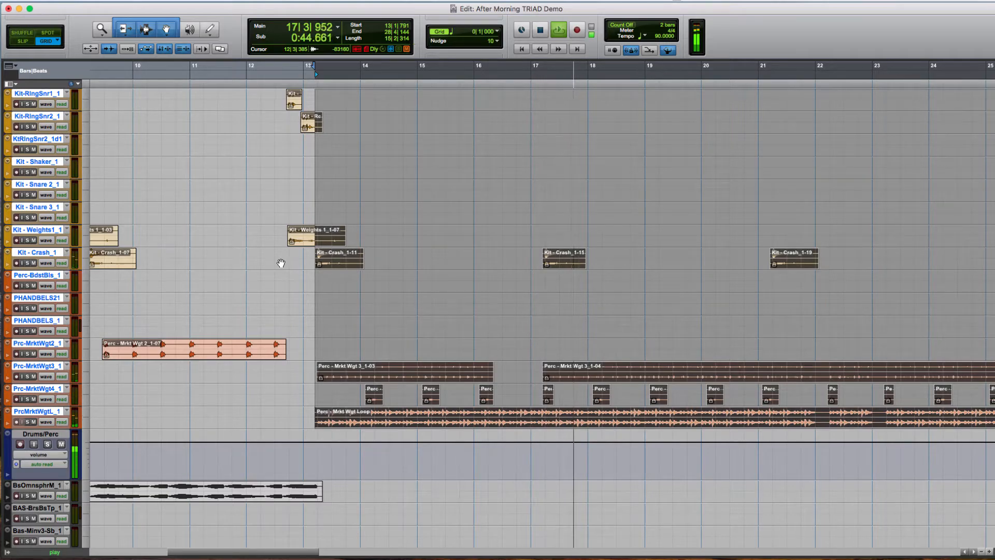
- Bring back the Triad plug-in window and solo the PrcMrktWgtL_1 track
key("ctrl+alt+super+w")
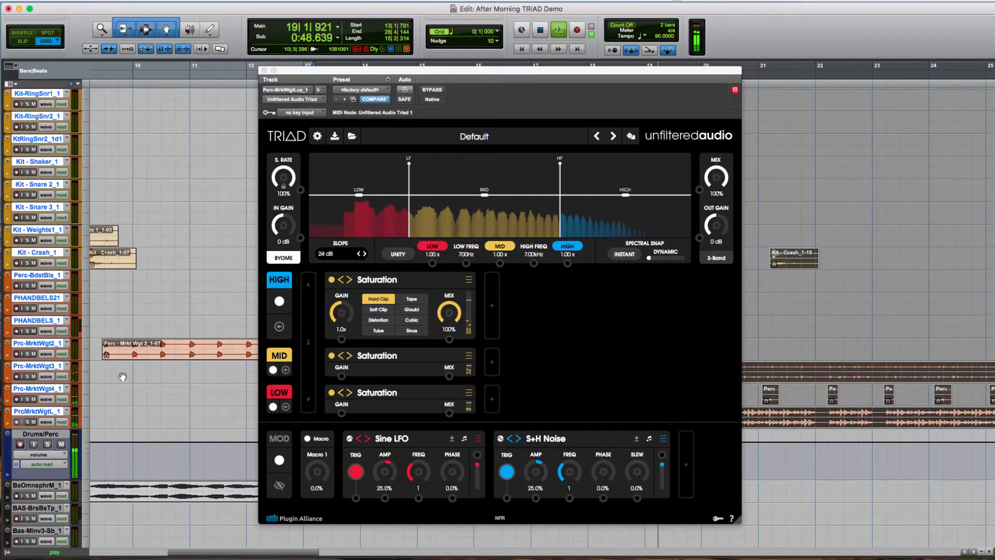
left_click(51, 411)
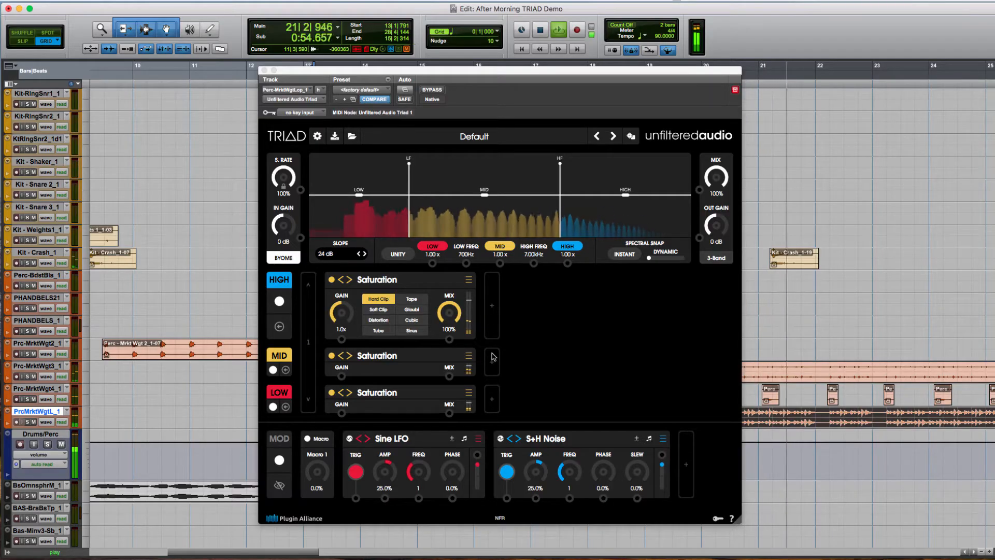
key("shift+s")
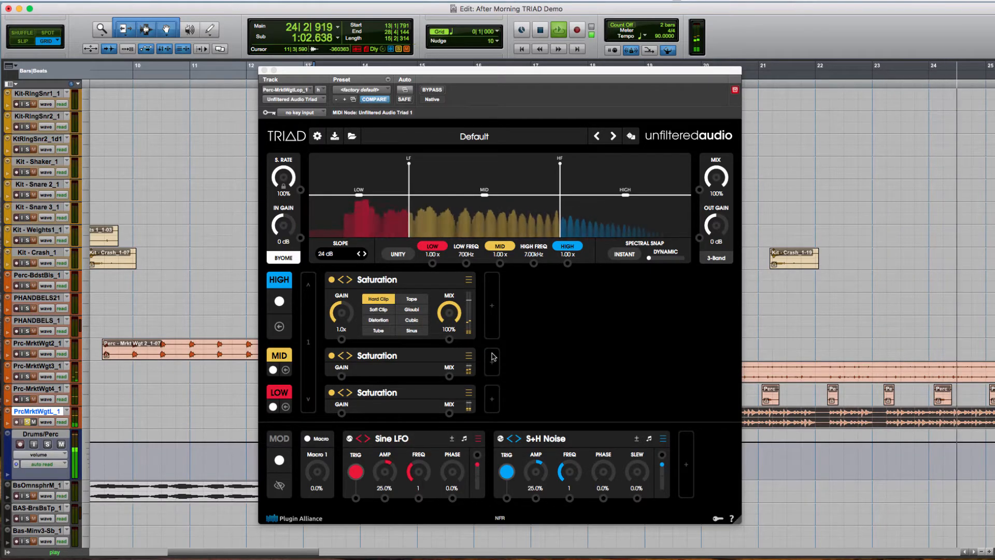
- Switch Triad to 2-Band mode and set the low crossover to about 1.58 kHz using Spectral Snap, leaving dynamic snapping at zero
left_click(725, 259)
left_click(728, 284)
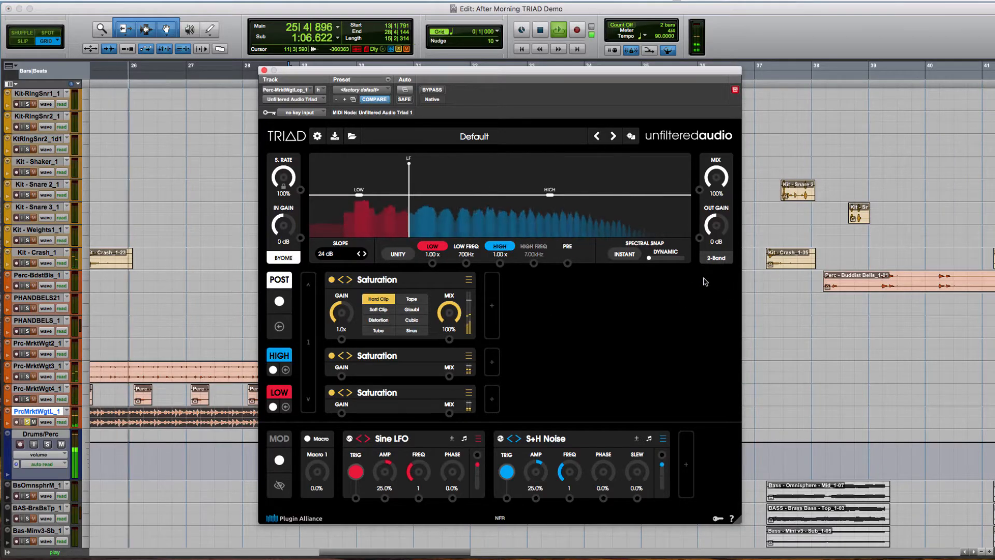
left_click_drag(650, 257, 657, 256)
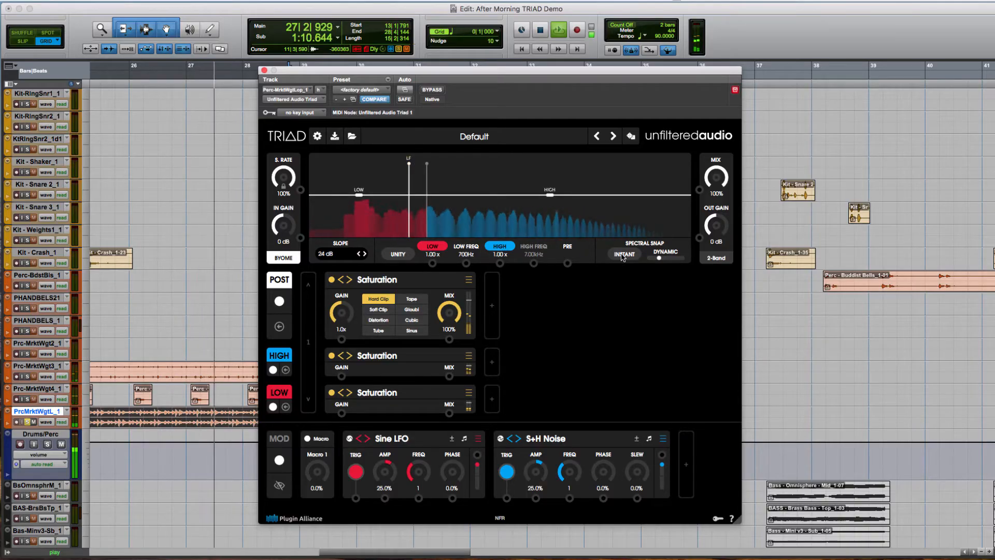
left_click_drag(659, 259, 648, 257)
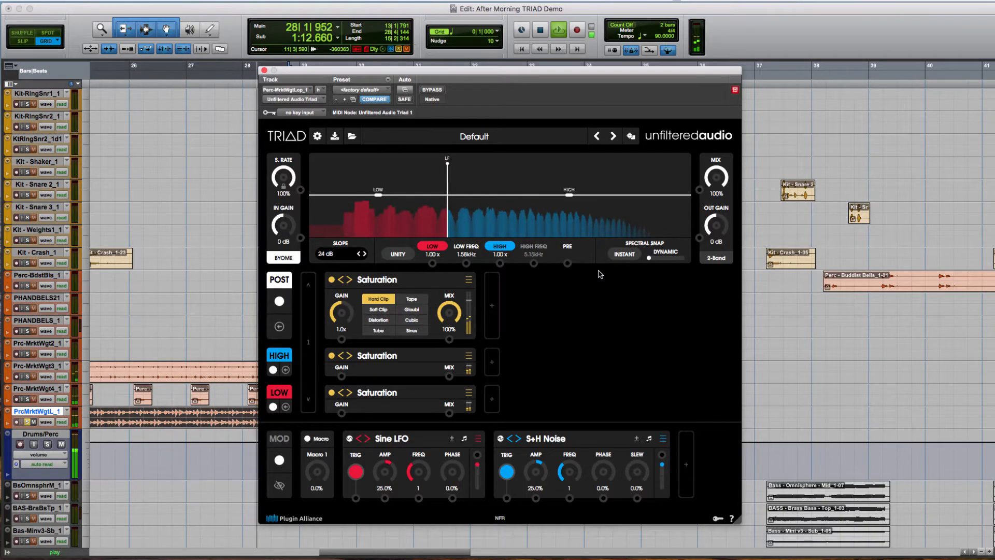
- Audition the Low and High bands separately by turning each one off and back on
left_click(430, 248)
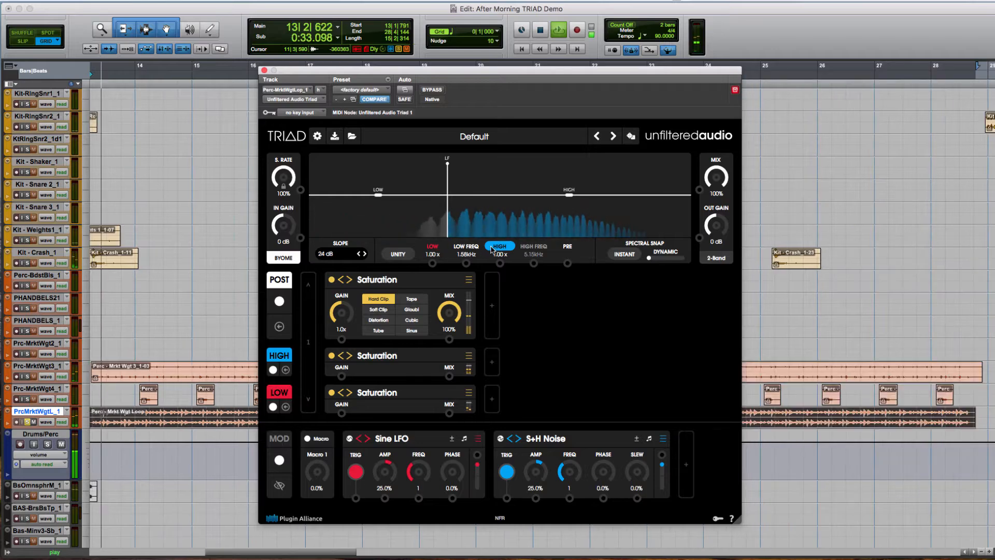
left_click(433, 248)
left_click(501, 248)
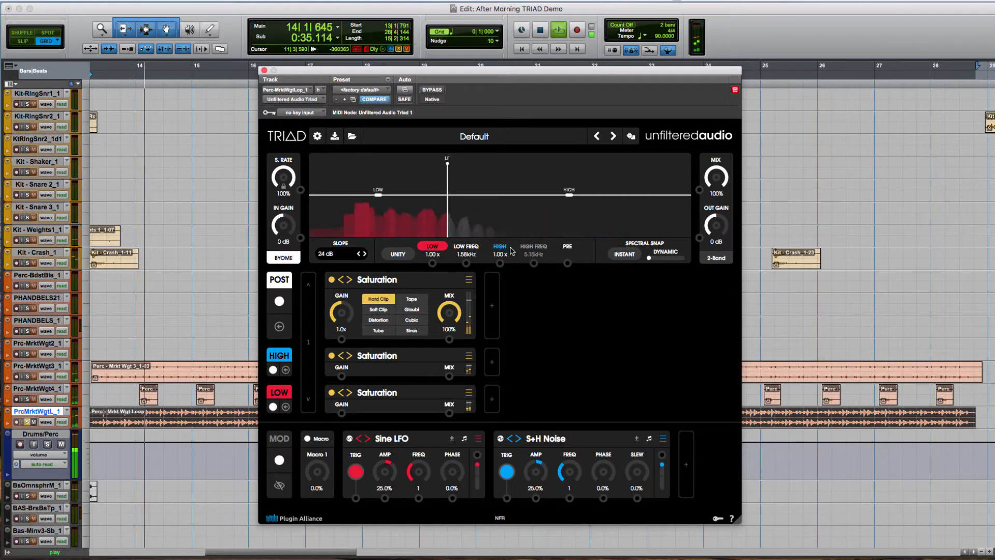
left_click(435, 249)
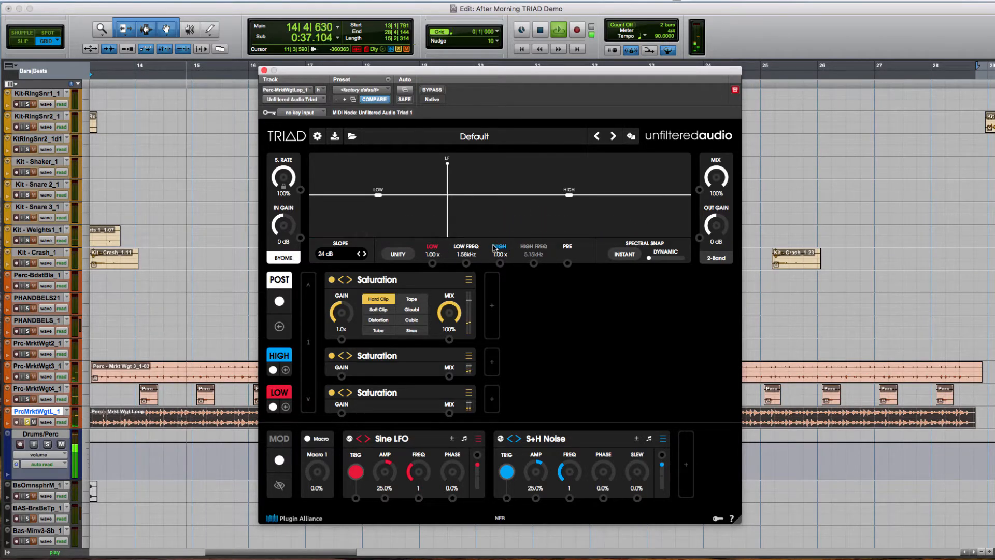
left_click(501, 248)
left_click(436, 250)
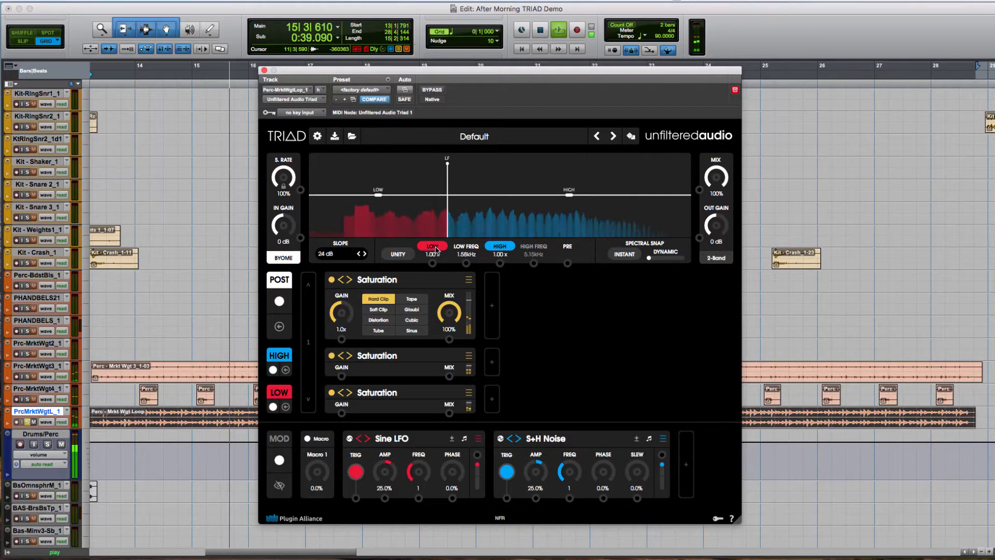
- Set the High band's Saturation to Tape mode with a gain of 2.3x
left_click(381, 362)
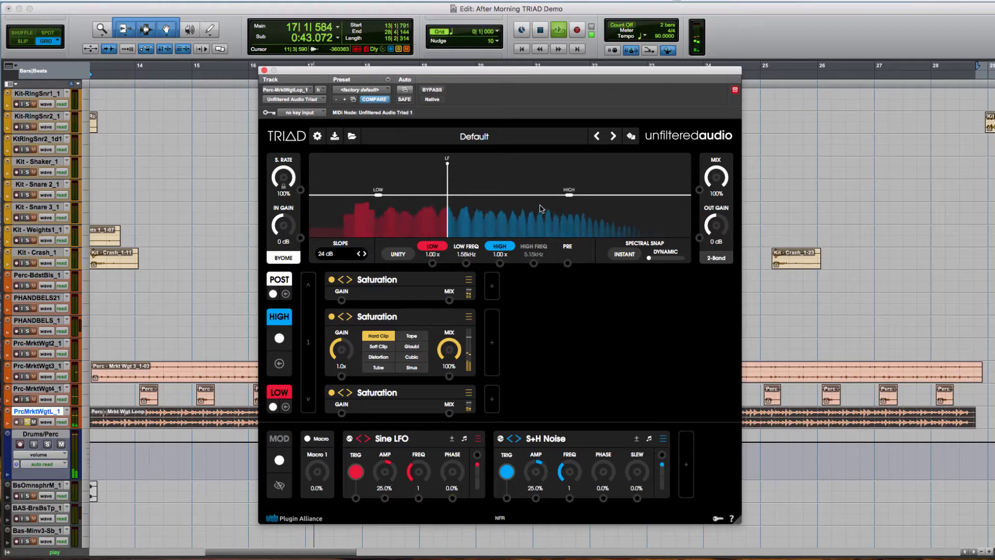
left_click(394, 396)
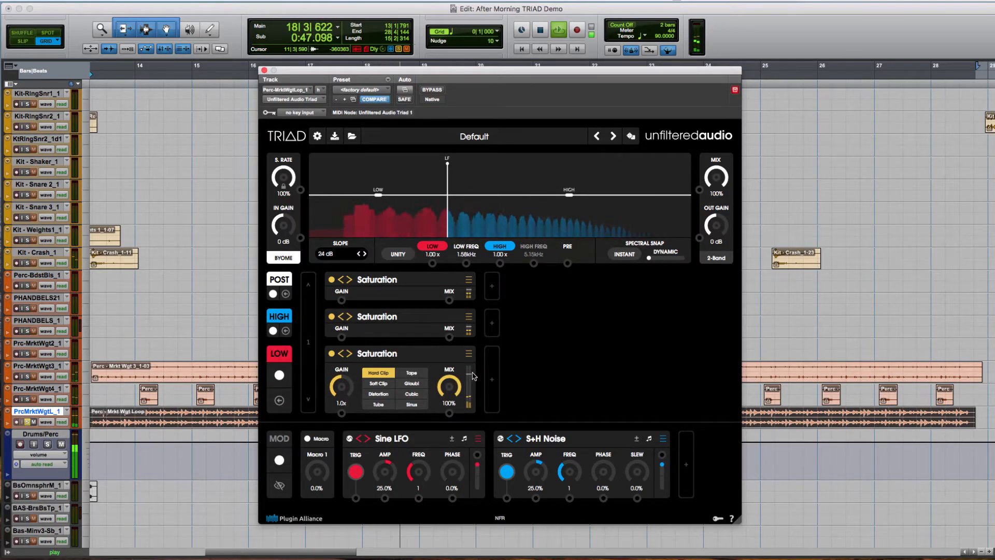
left_click(408, 319)
left_click(413, 338)
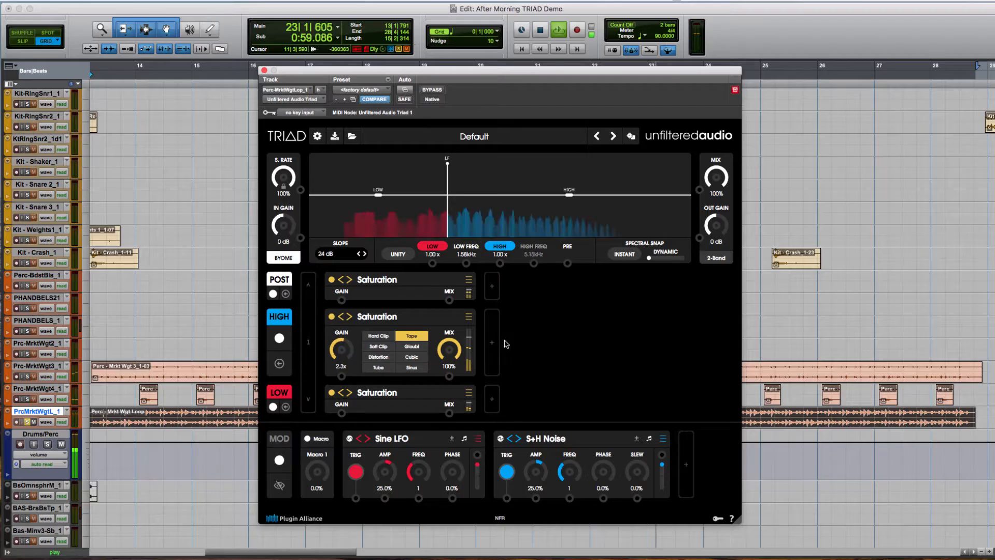
- Add a Tape Delay effect after the Saturation in the High band
left_click(655, 316)
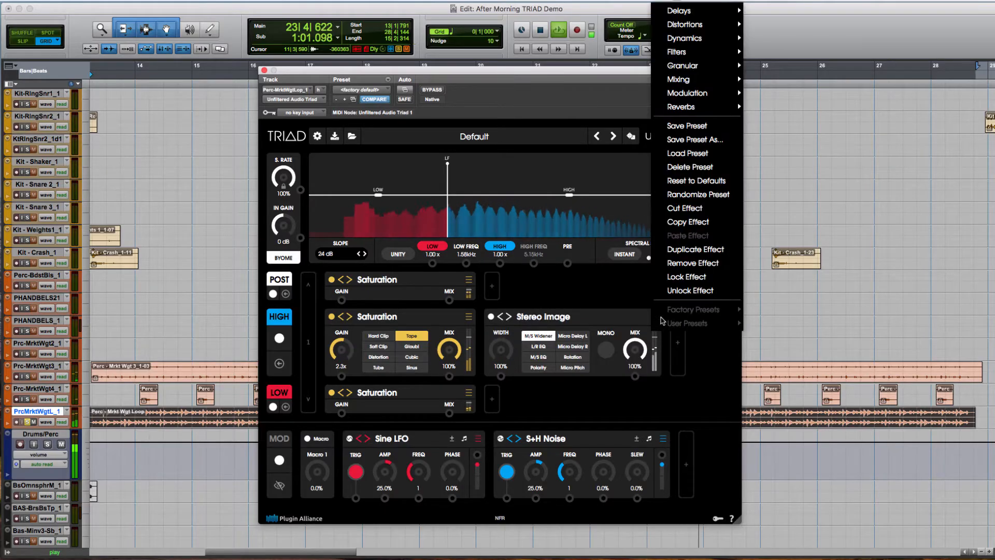
mouse_move(698, 11)
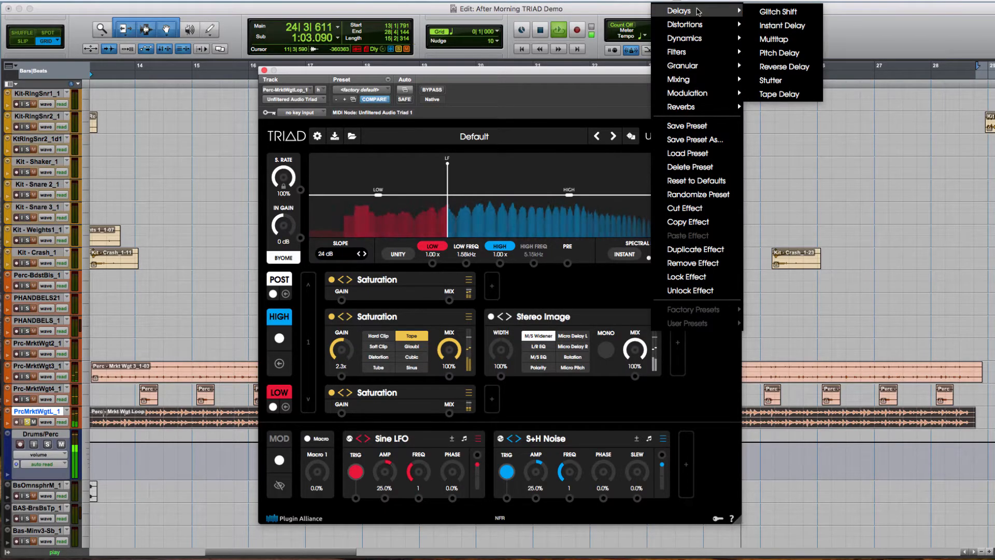
mouse_move(699, 45)
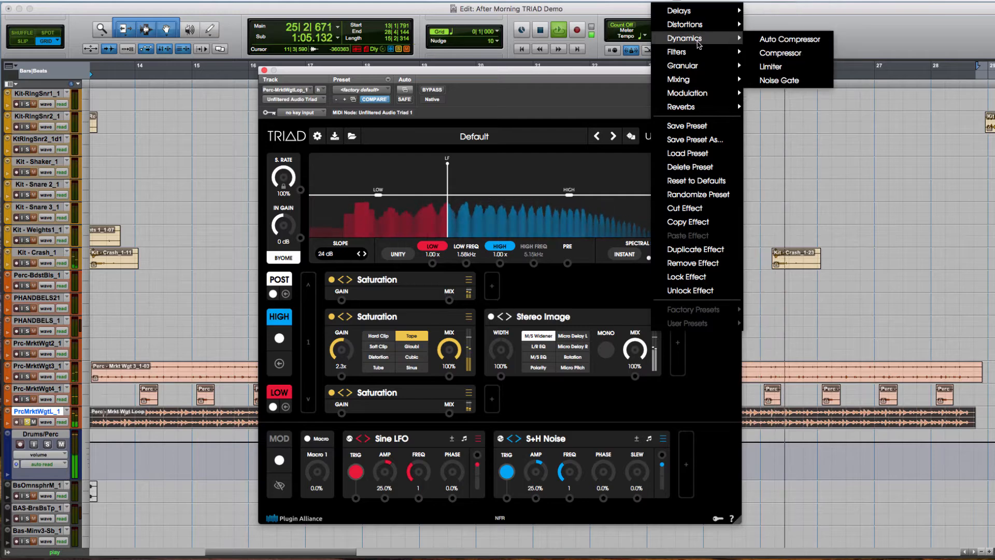
mouse_move(703, 69)
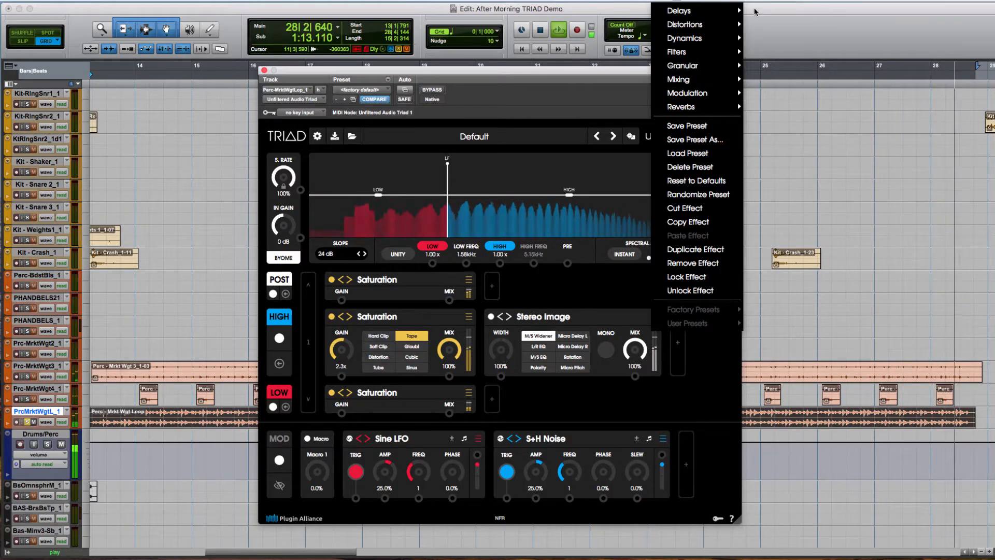
mouse_move(736, 10)
left_click(777, 94)
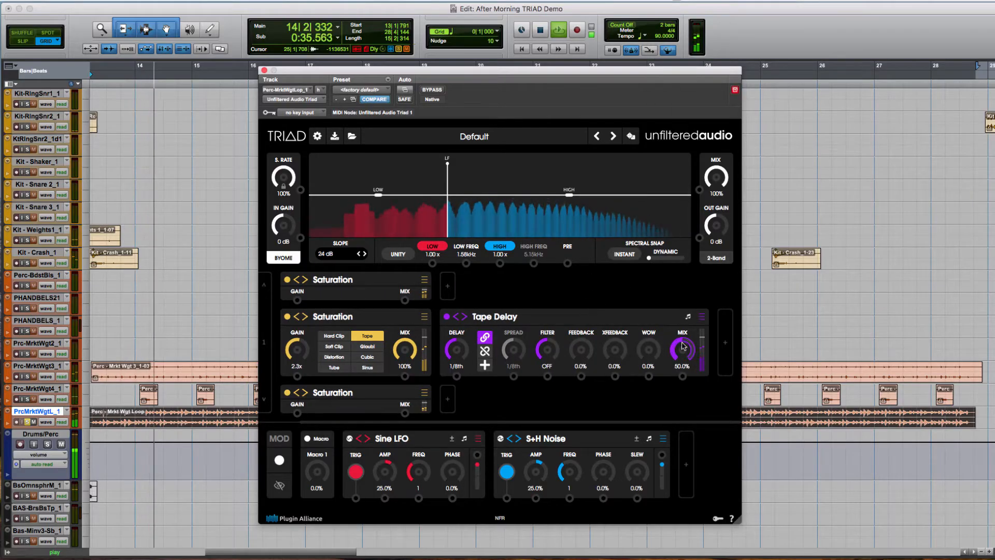
- Unlink the Tape Delay's delay and spread at 1/32nd and 1/16th T, with filter 531 HP, feedback 68.3%, wow 22% and mix 18%
left_click_drag(683, 346, 683, 358)
left_click_drag(459, 349, 459, 375)
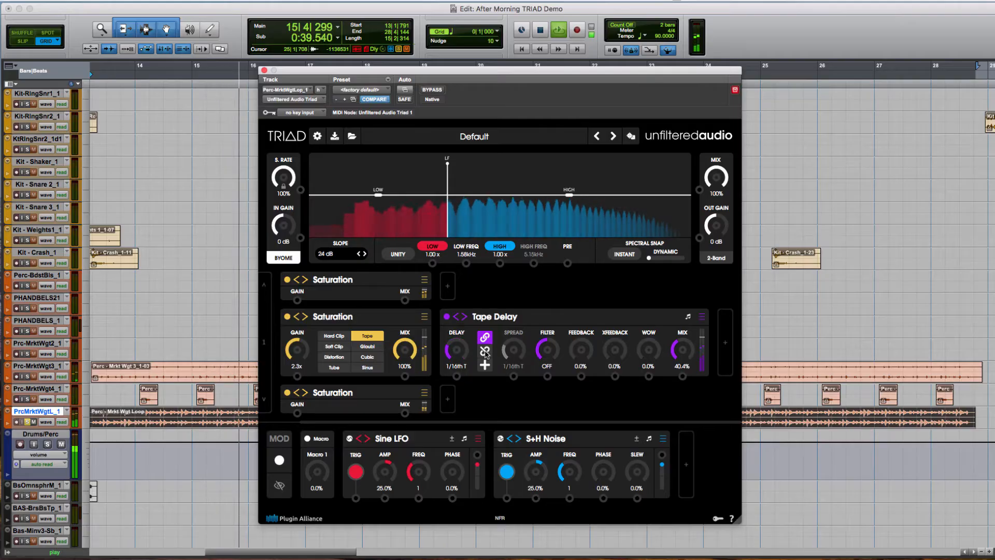
left_click(484, 352)
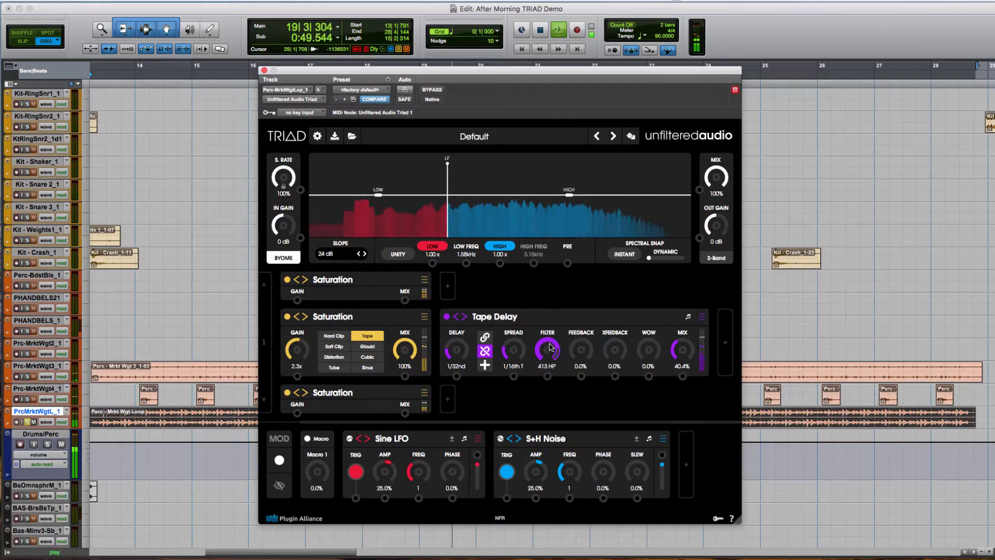
left_click_drag(550, 341, 550, 340)
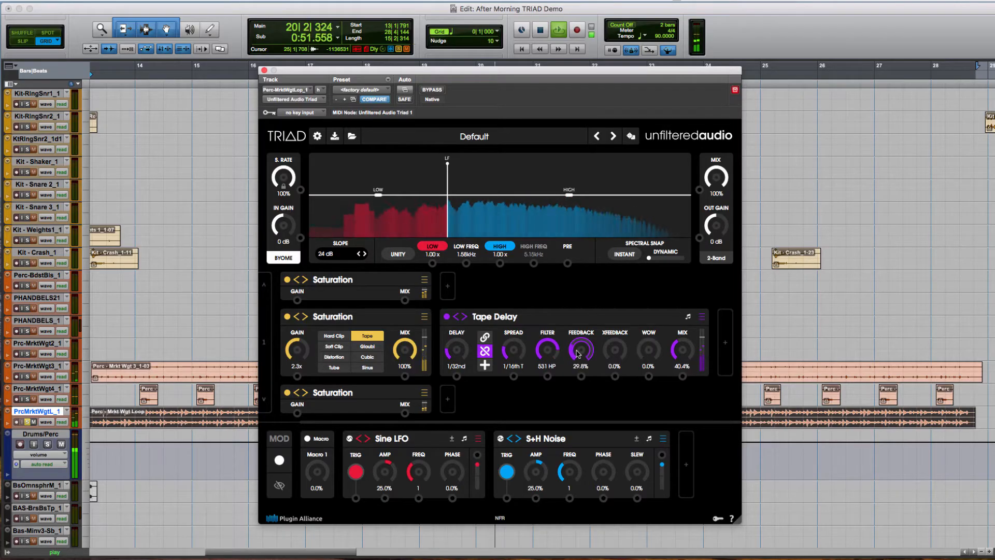
left_click_drag(648, 347, 656, 339)
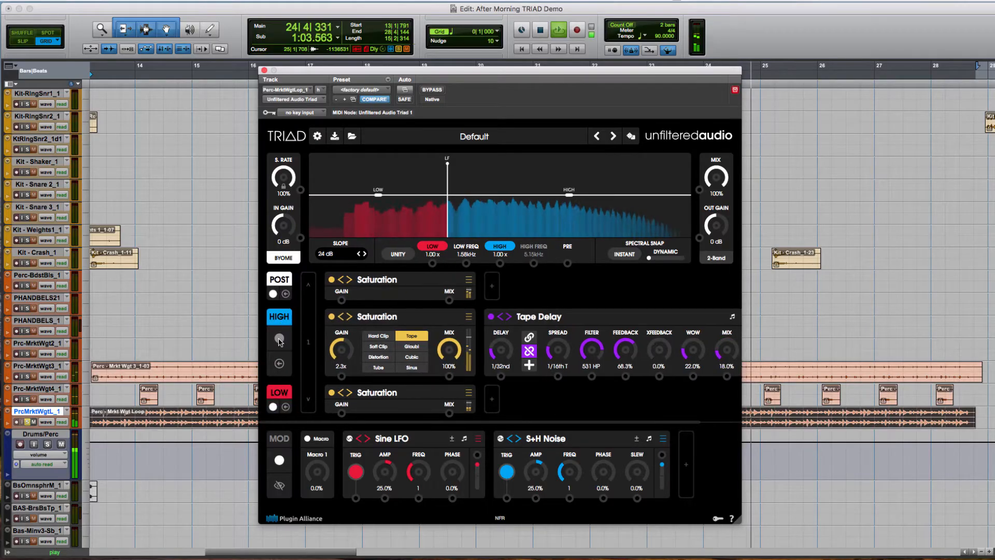
- Compare the High band chain bypassed and active, and solo the Drums/Perc track to hear it in context
left_click(278, 339)
left_click(279, 339)
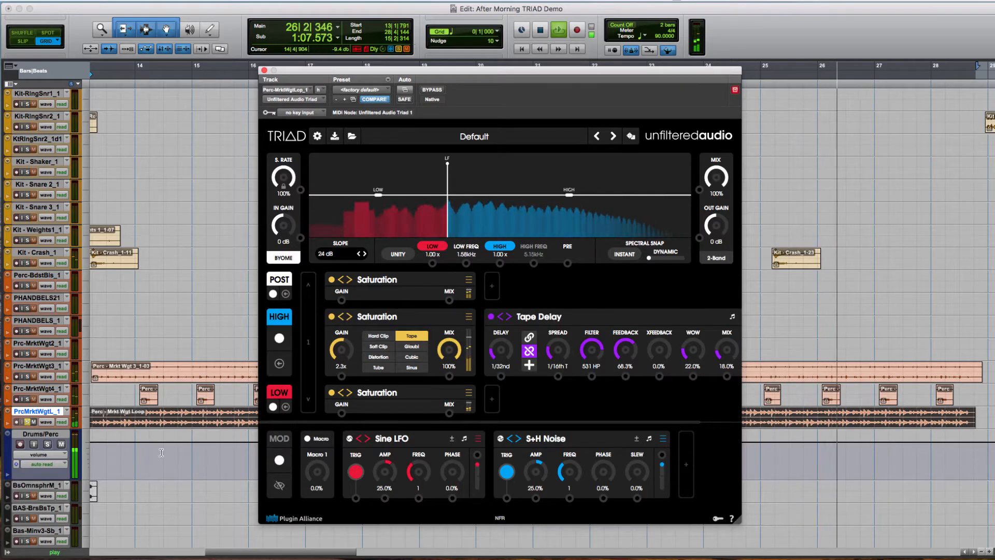
left_click(47, 444)
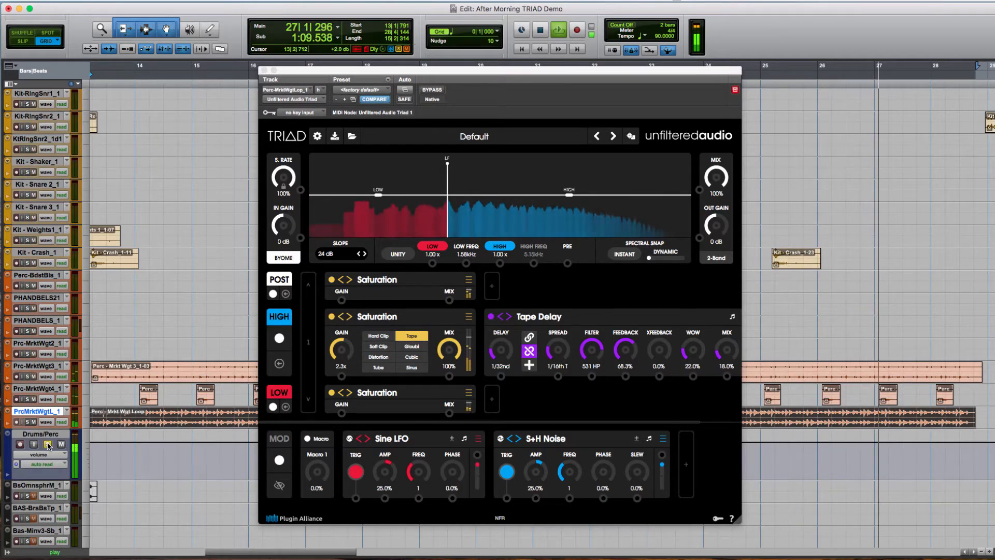
- Refine the Tape Delay to a 1/64th D delay, 20.3% wow and 11.2% mix
scroll(544, 395, "right", 3)
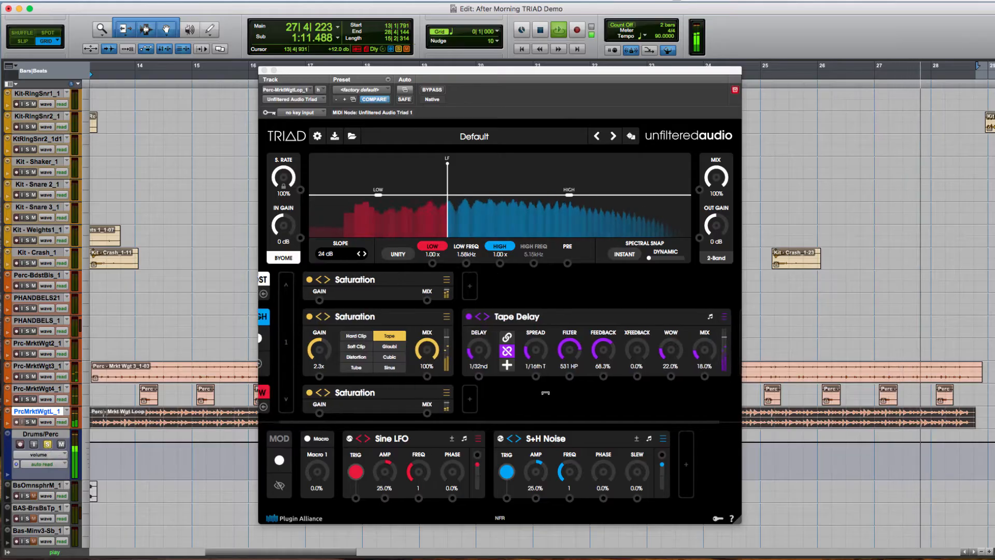
left_click(476, 354)
left_click_drag(475, 354, 474, 358)
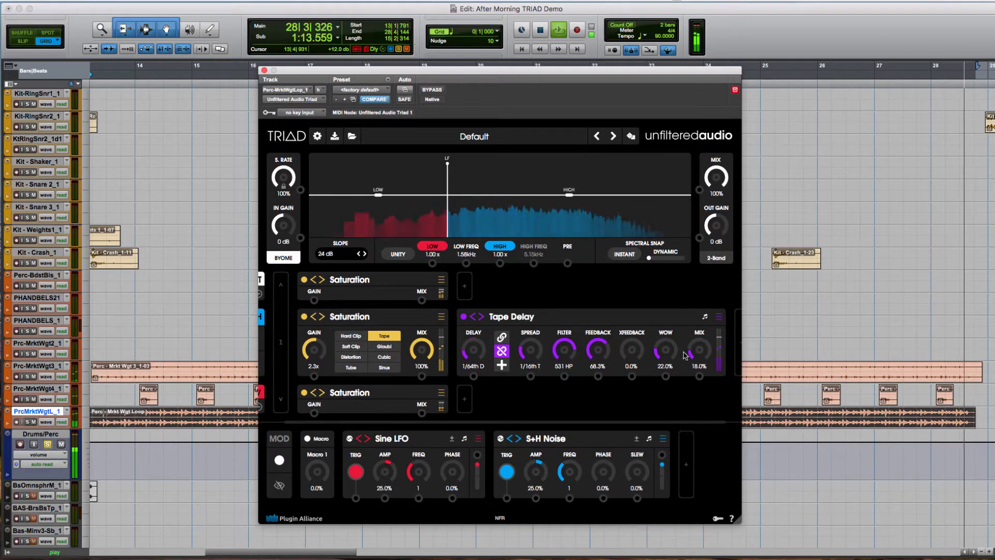
left_click_drag(668, 354, 698, 359)
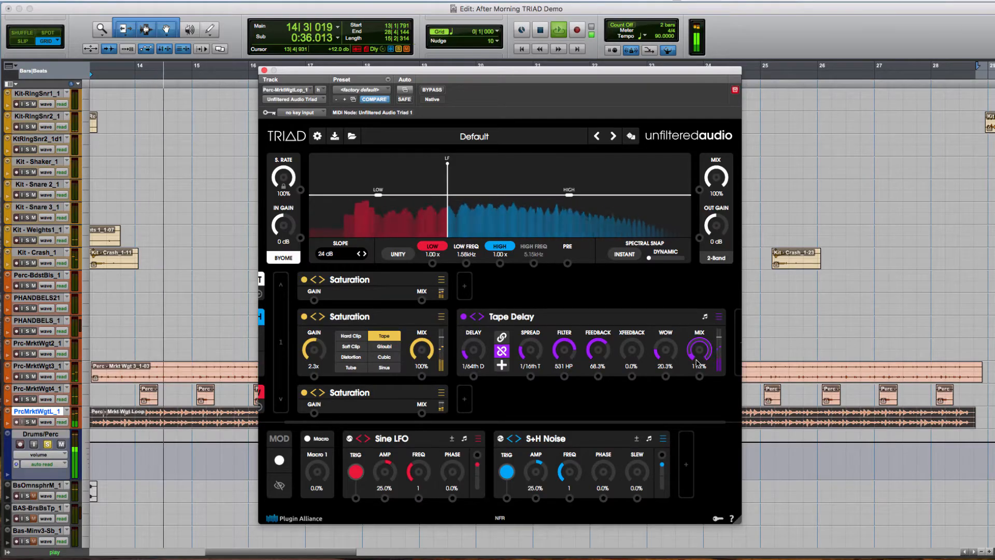
- Solo the PrcMrktWgtL_1 track and add a Stereo Image effect after the Tape Delay with a width of 161%
left_click(28, 422)
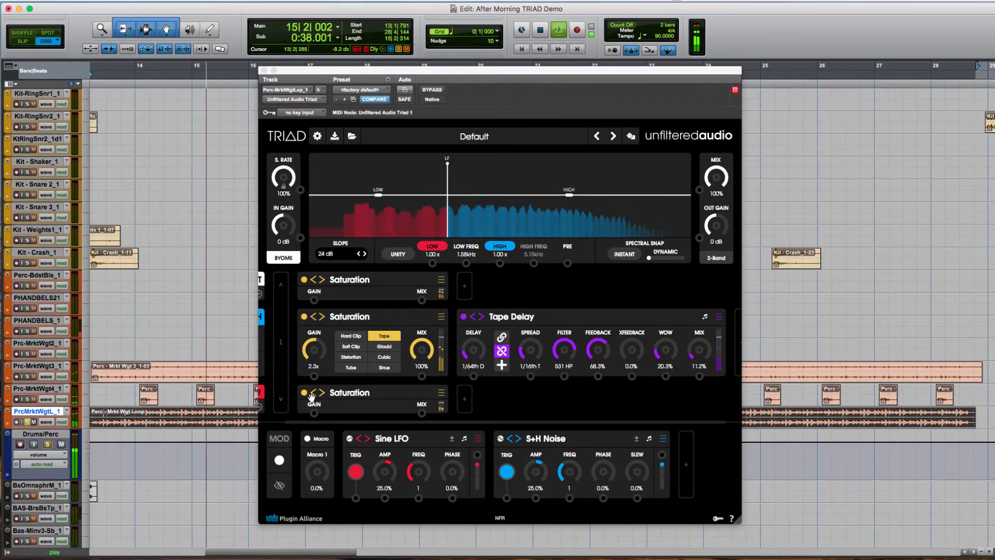
scroll(577, 403, "right", 2)
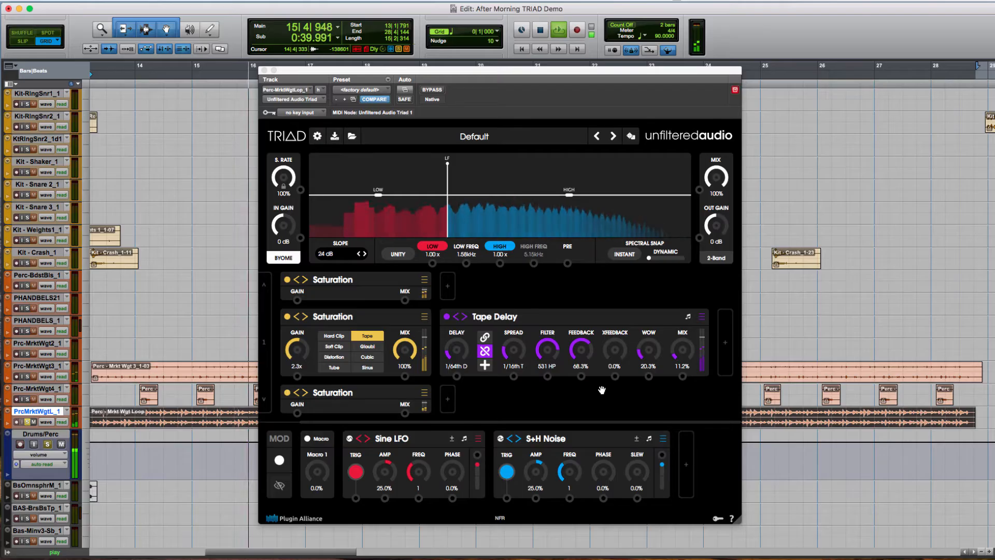
left_click(727, 344)
scroll(715, 357, "right", 2)
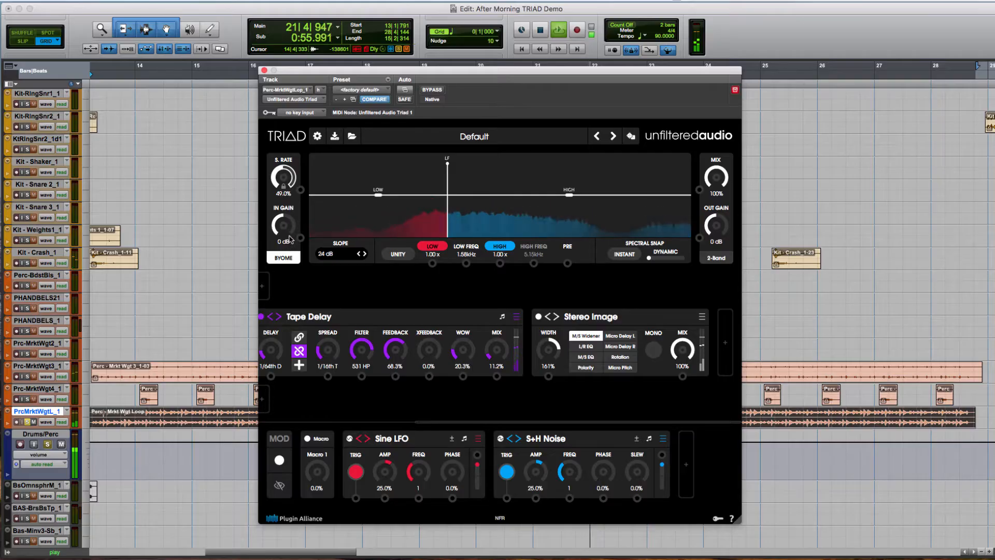
- Set Triad's sample rate to 69.6% and restart playback with the Drums/Perc track soloed
left_click_drag(290, 240, 293, 231)
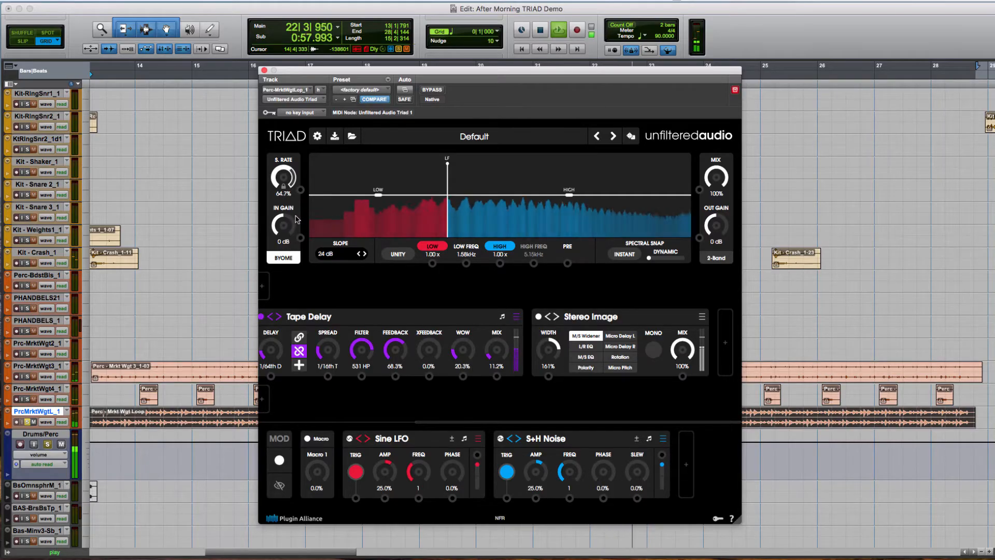
key("space")
left_click(48, 443)
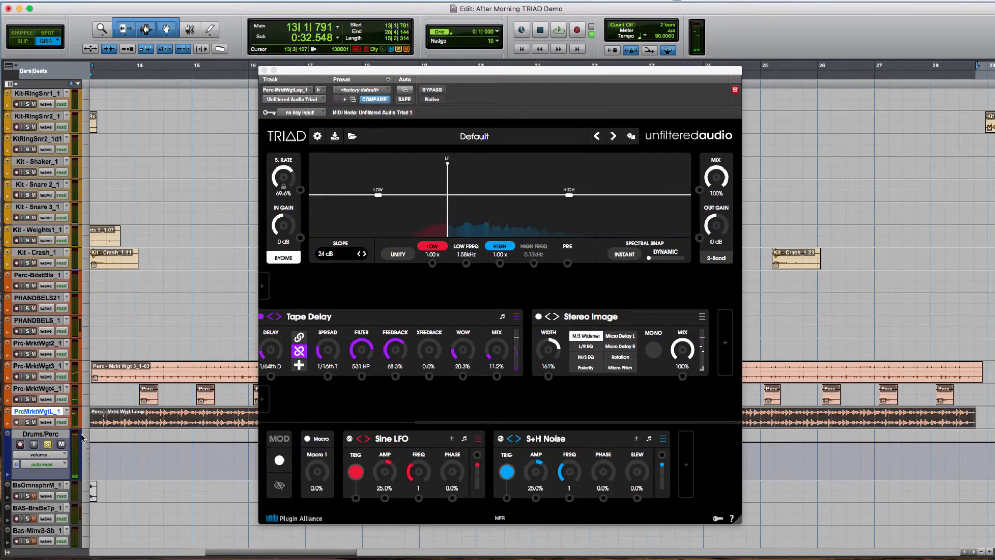
key("space")
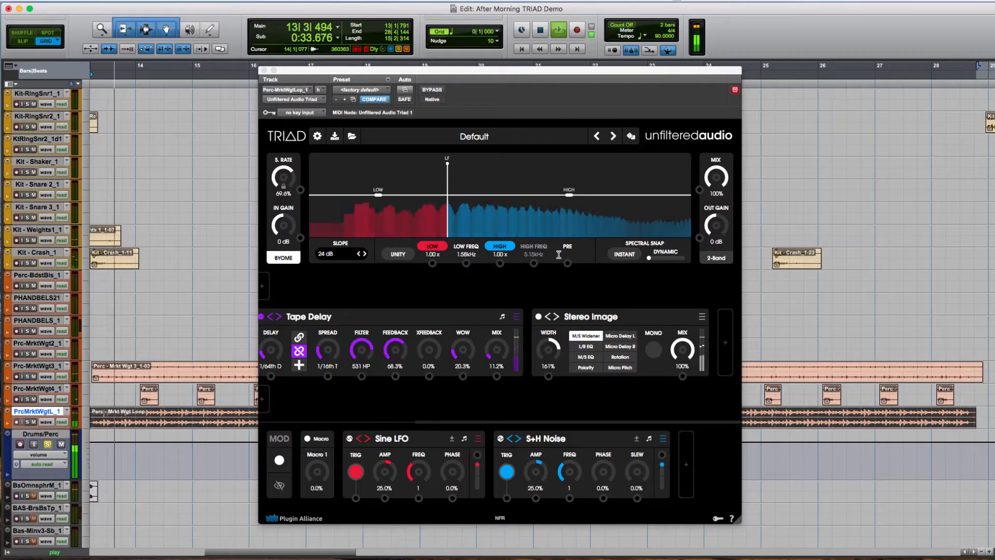
- Lower Triad's output gain to -5.1 dB while the percussion plays and look through the High band effect chain
left_click(707, 241)
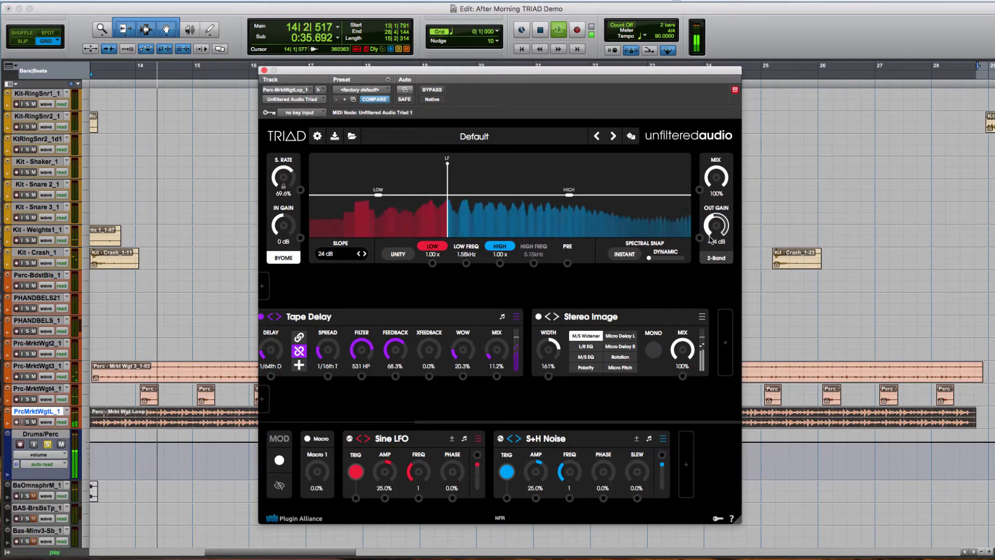
left_click_drag(710, 242, 710, 242)
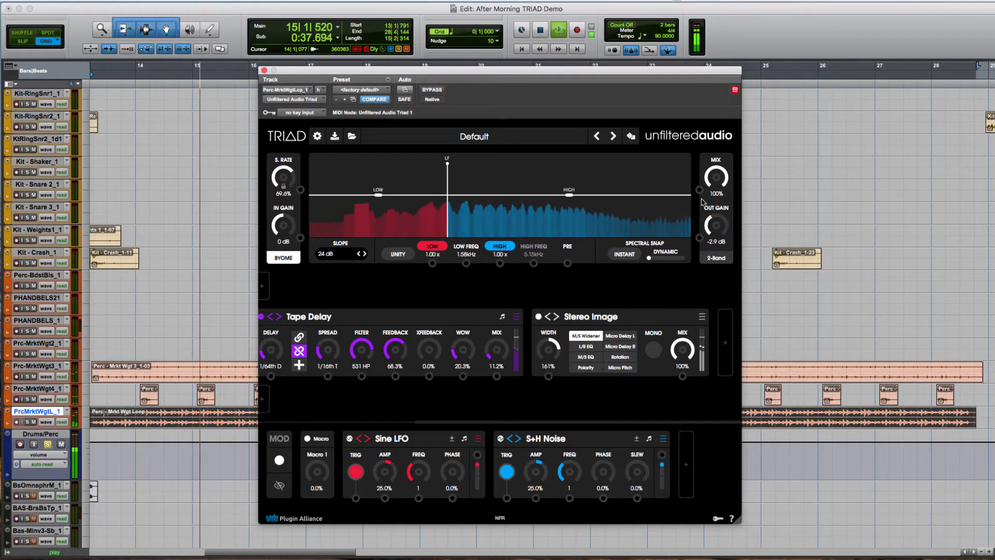
left_click_drag(717, 179, 700, 350)
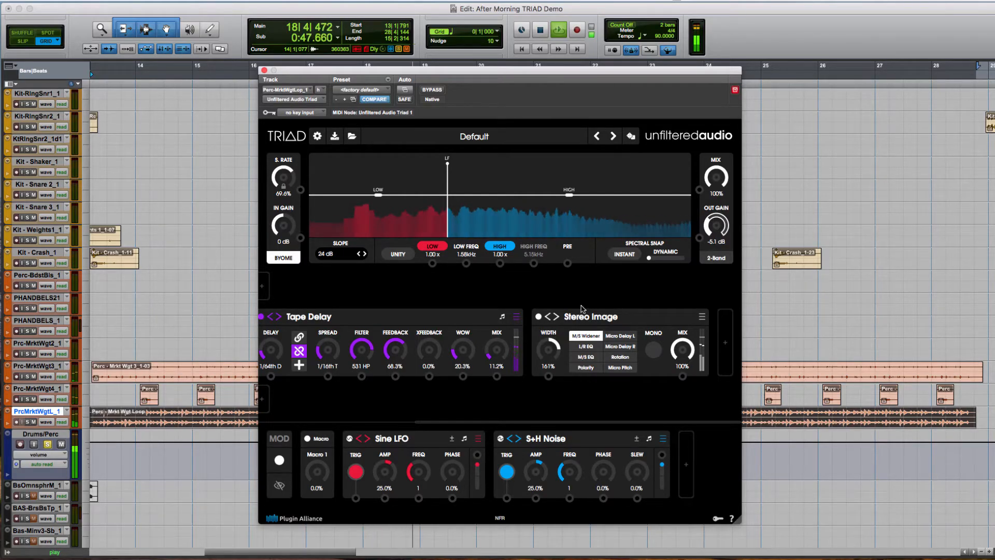
scroll(494, 300, "left", 5)
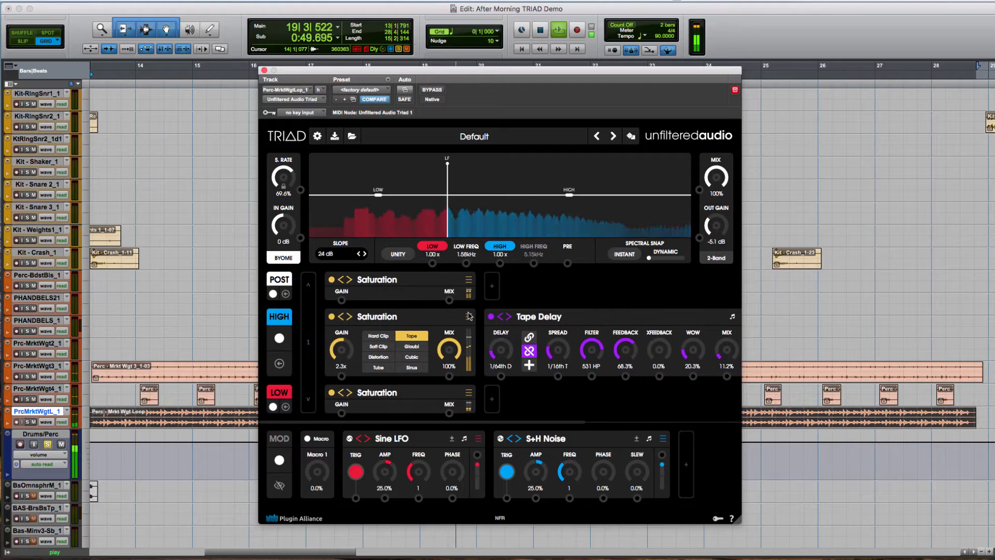
scroll(536, 326, "right", 5)
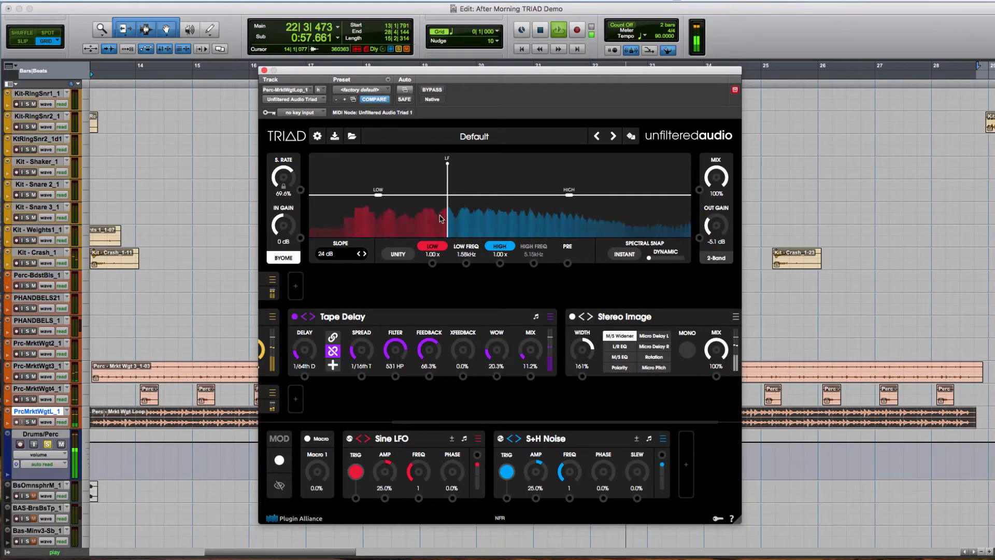
- Close the percussion Triad window and solo and play the main verse vocal clip on the V1VERSEMAIN1 track
left_click(263, 70)
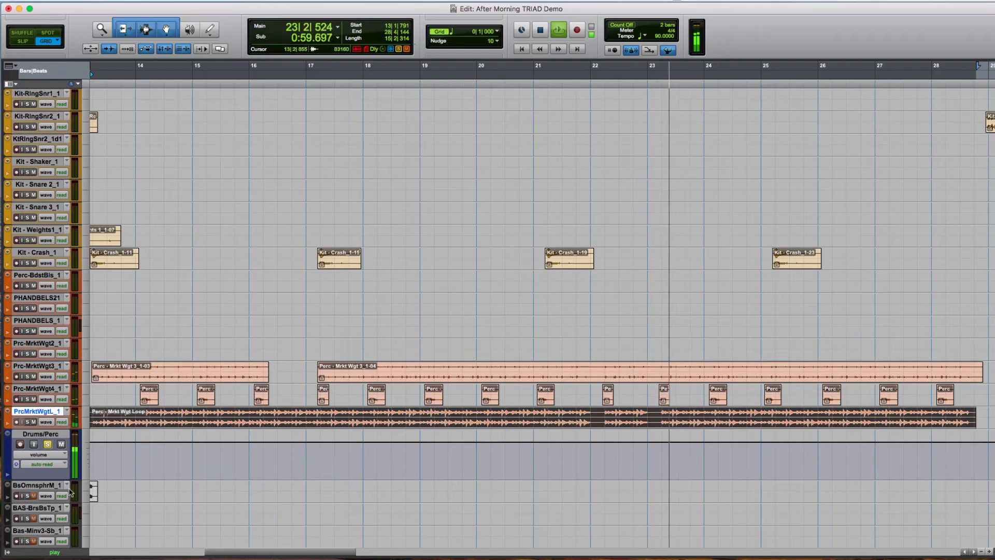
key("space")
scroll(194, 407, "down", 15)
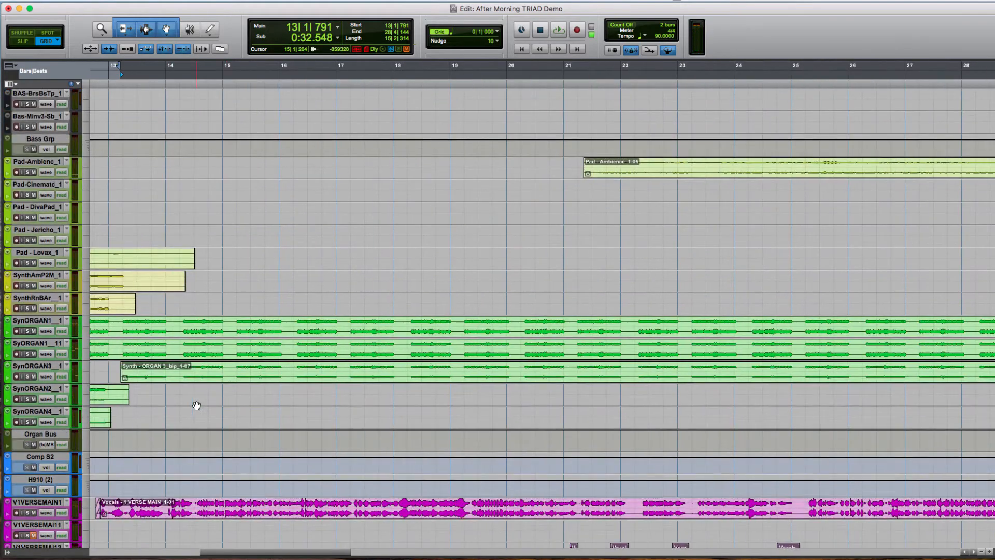
left_click(228, 468)
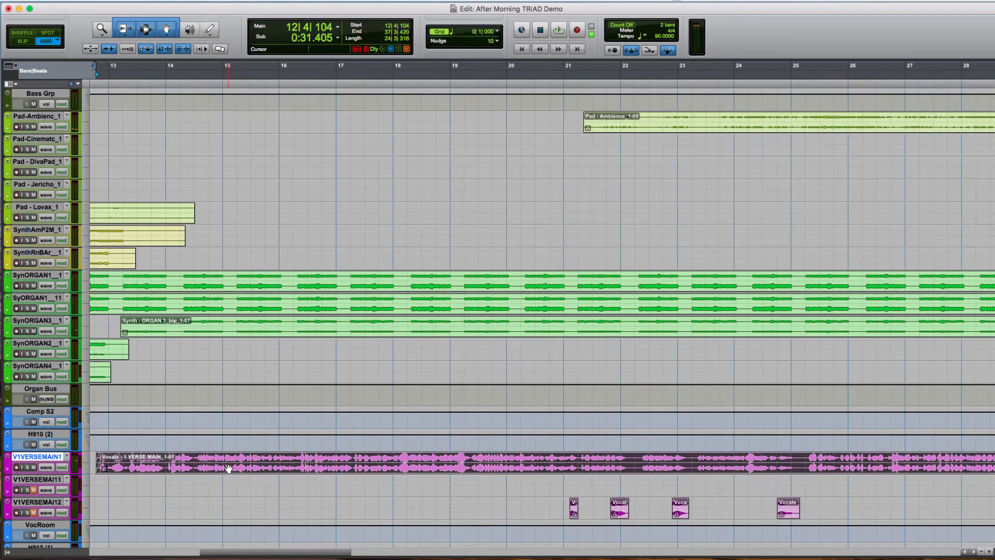
key("shift+s")
key("space")
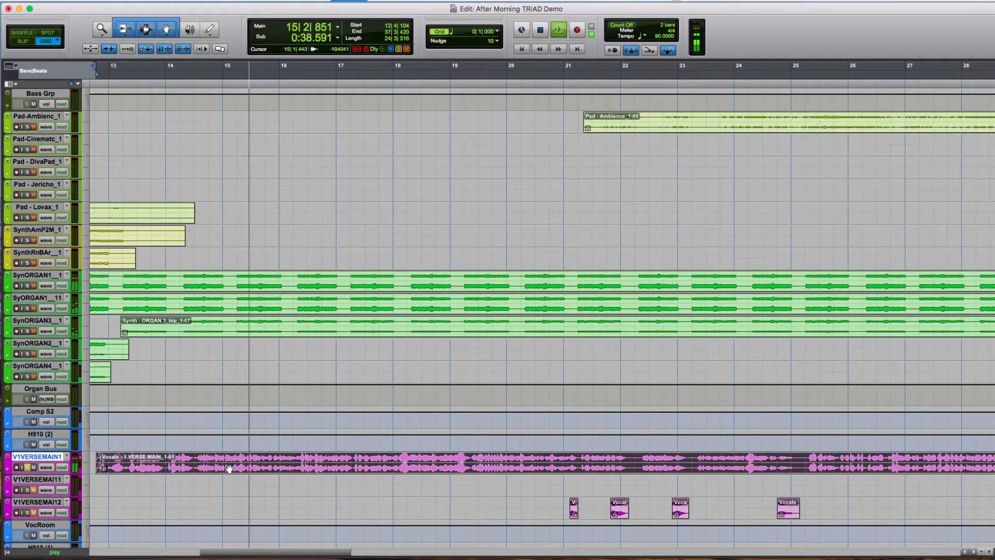
- Open the Triad insert of the soloed vocal track, return to the Edit window and stop playback
key("super+equal")
left_click(575, 100)
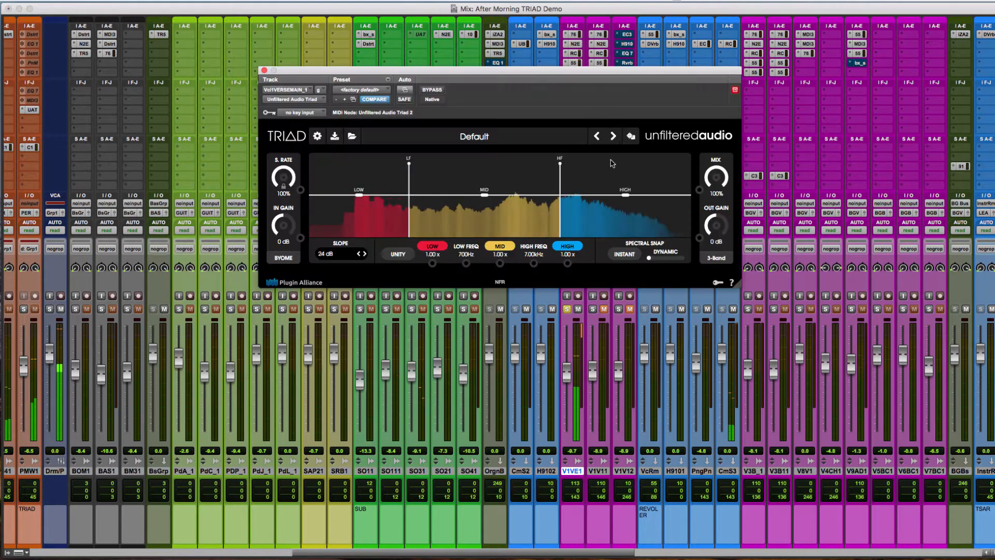
key("super+equal")
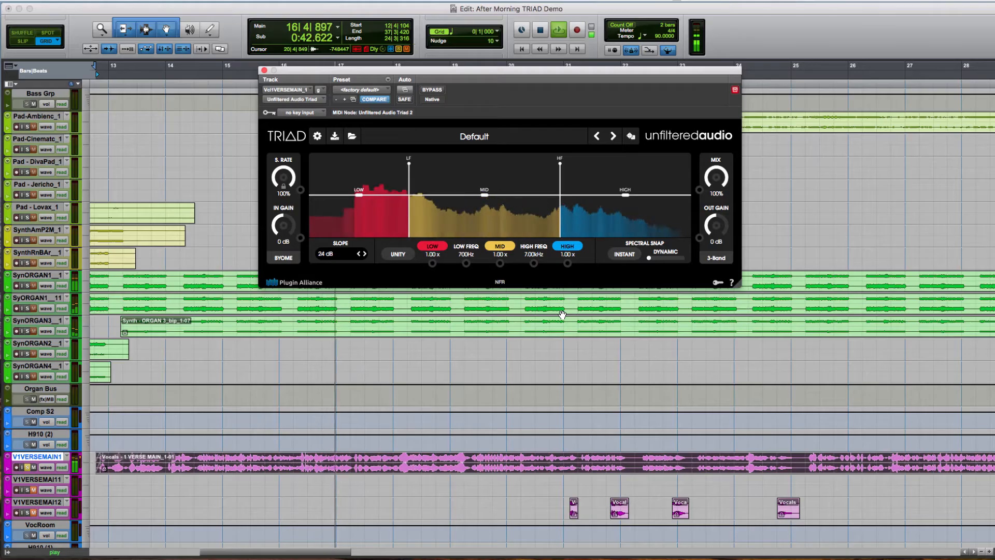
key("space")
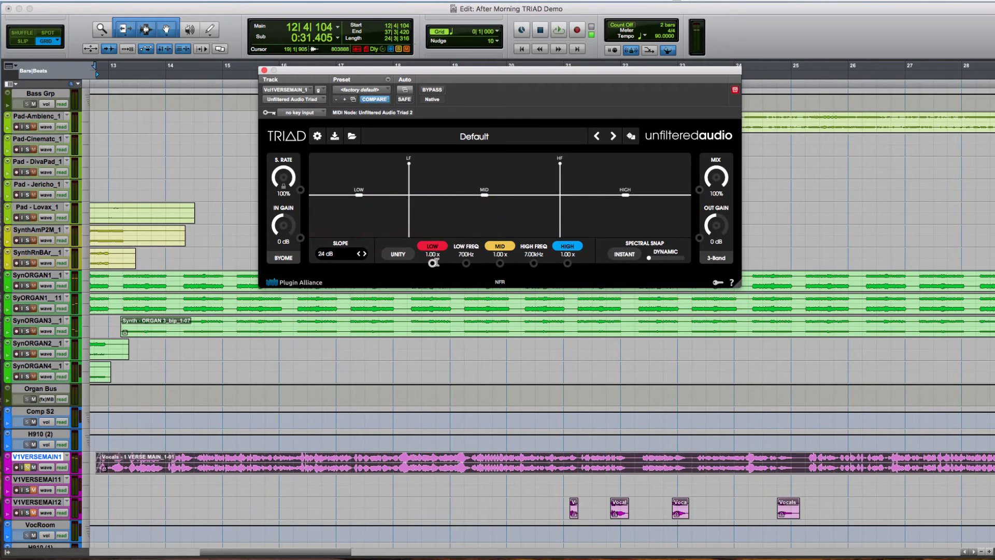
- Switch the vocal's Triad to 2x Parallel mode with its effect chains shown and path Two's level at 1.00x
left_click(724, 260)
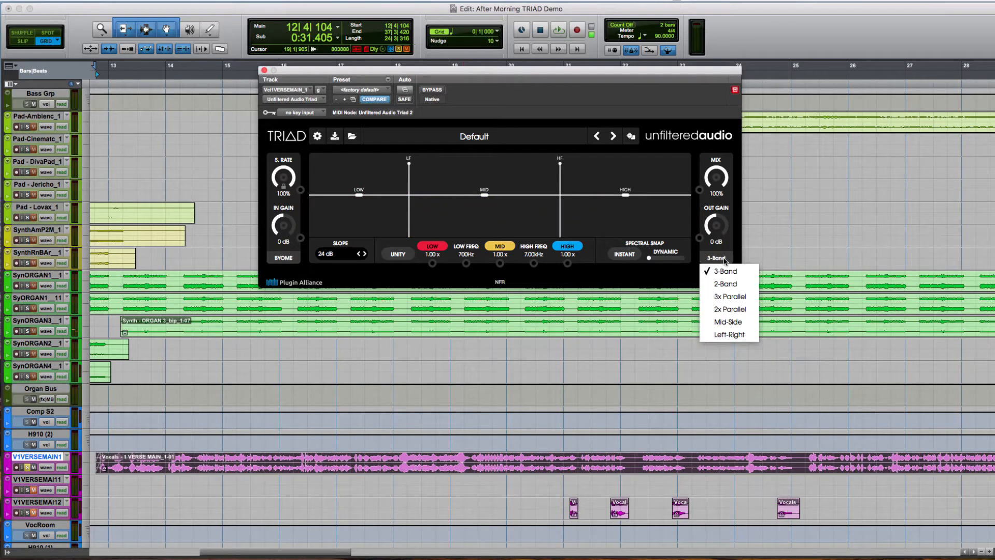
left_click(730, 309)
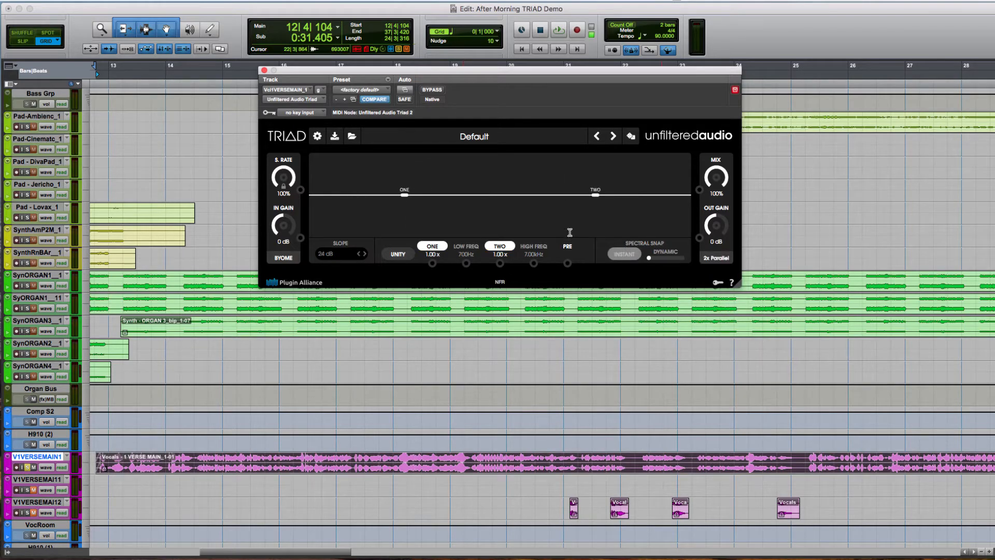
left_click(288, 256)
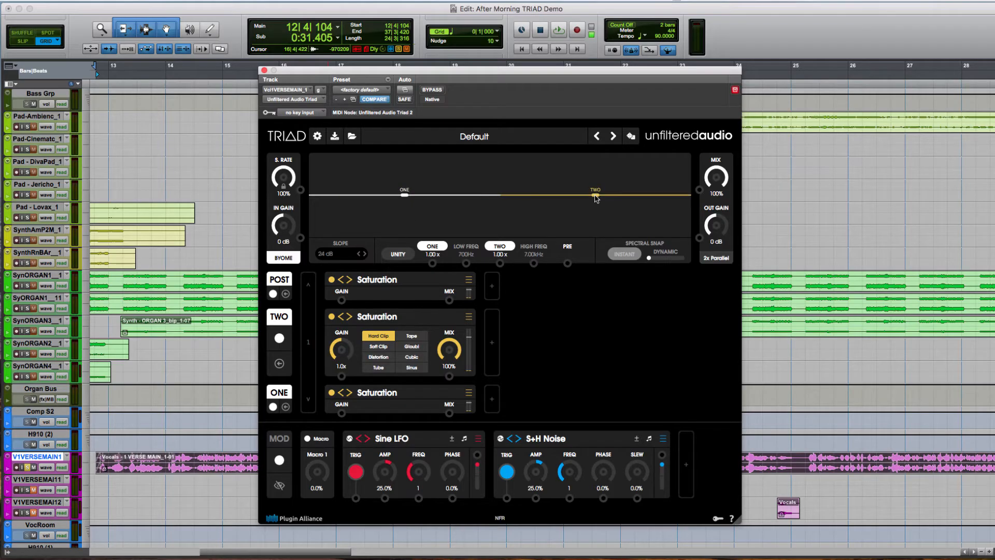
mouse_move(595, 197)
left_mouse_down()
mouse_move(596, 231)
mouse_move(596, 206)
mouse_move(592, 216)
left_mouse_up()
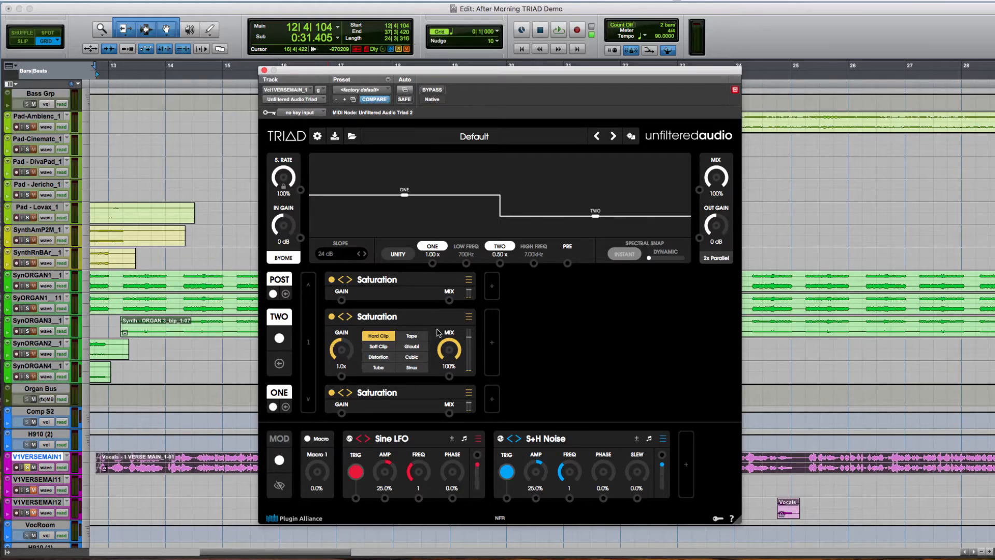
double_click(509, 258)
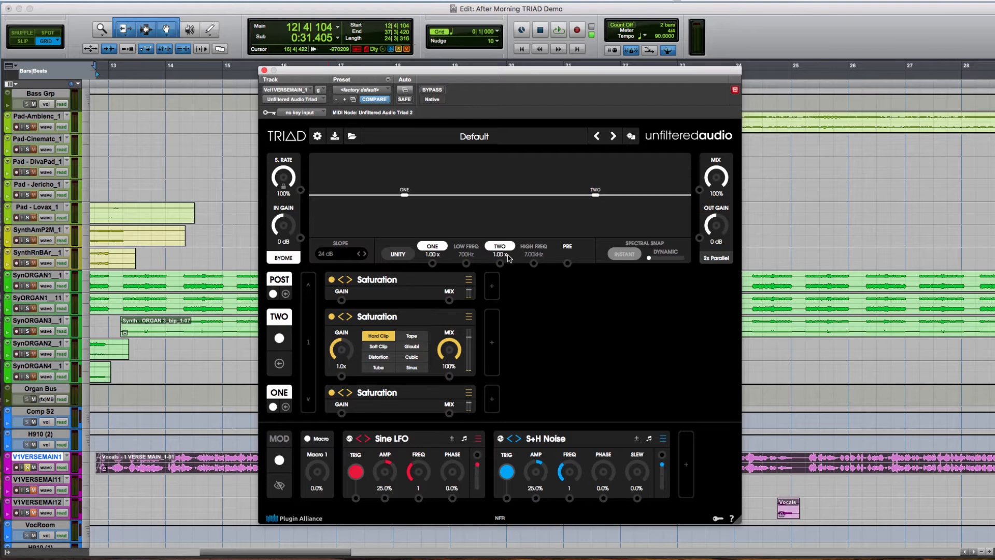
- Replace path Two's Saturation with a Pitch Shifter at -12.0 st shift and 16.9% blur, and audition it
left_click(468, 316)
mouse_move(525, 69)
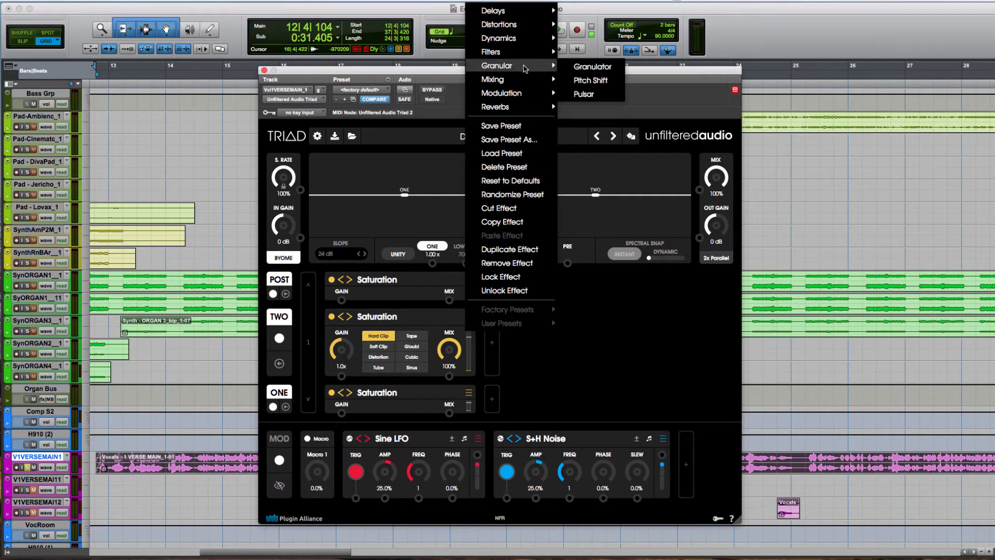
left_click(610, 82)
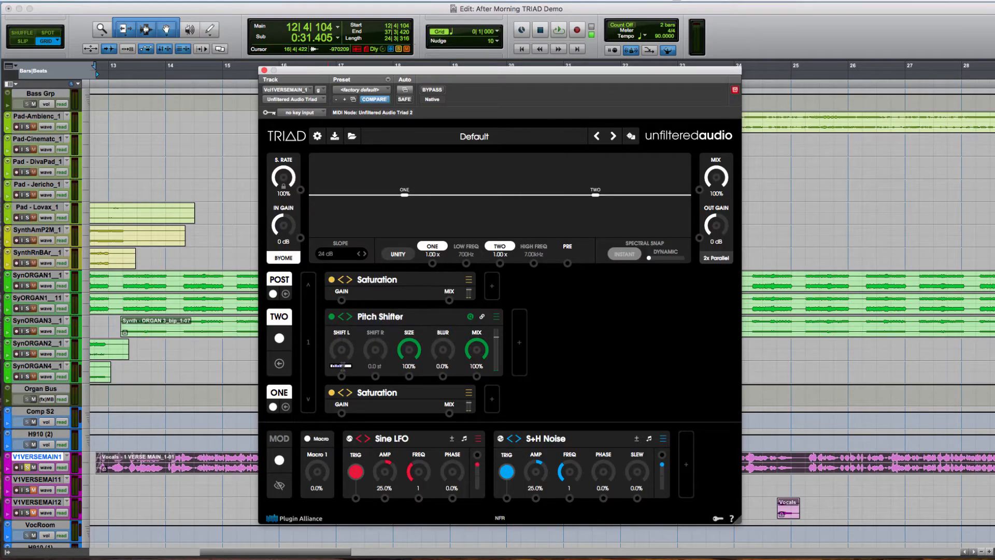
key("Return")
key("space")
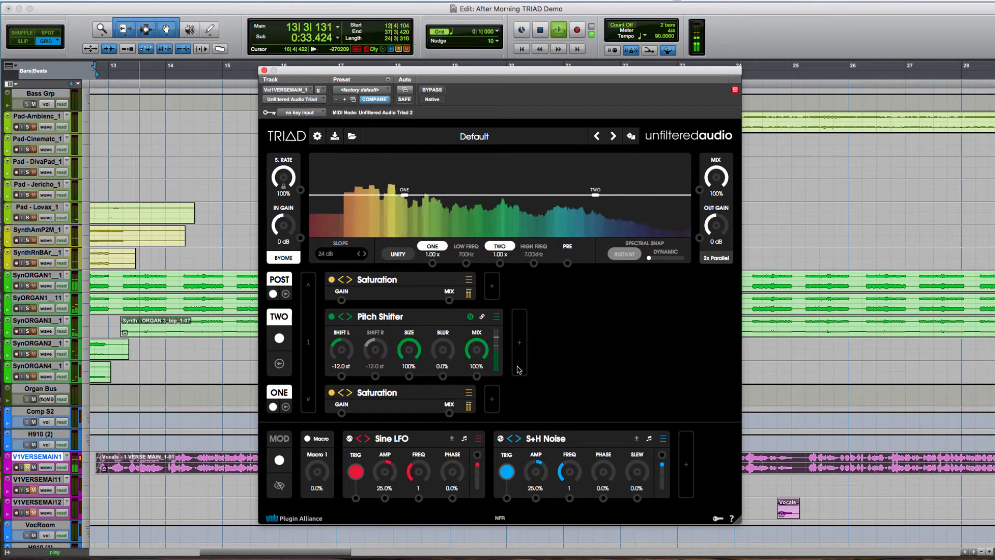
left_click_drag(443, 351, 454, 339)
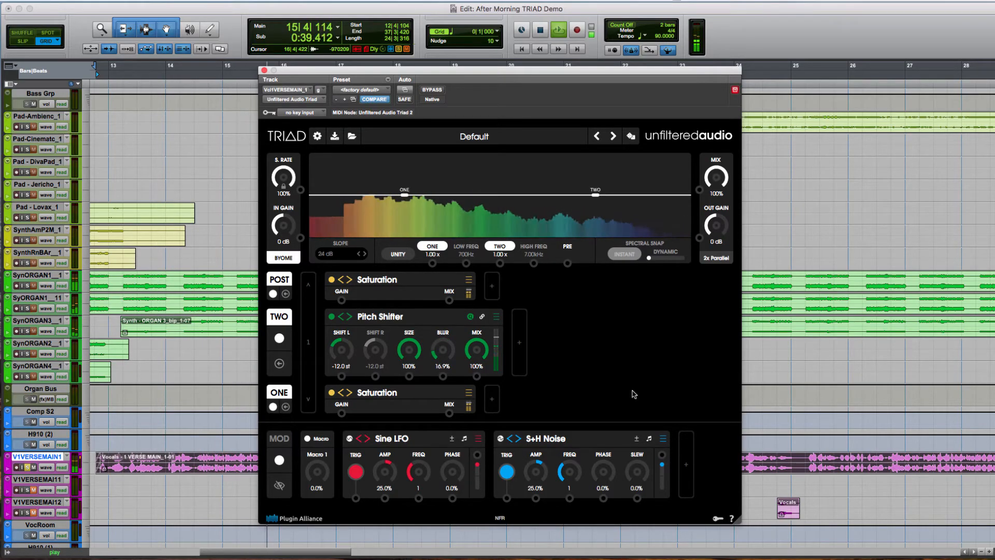
key("space")
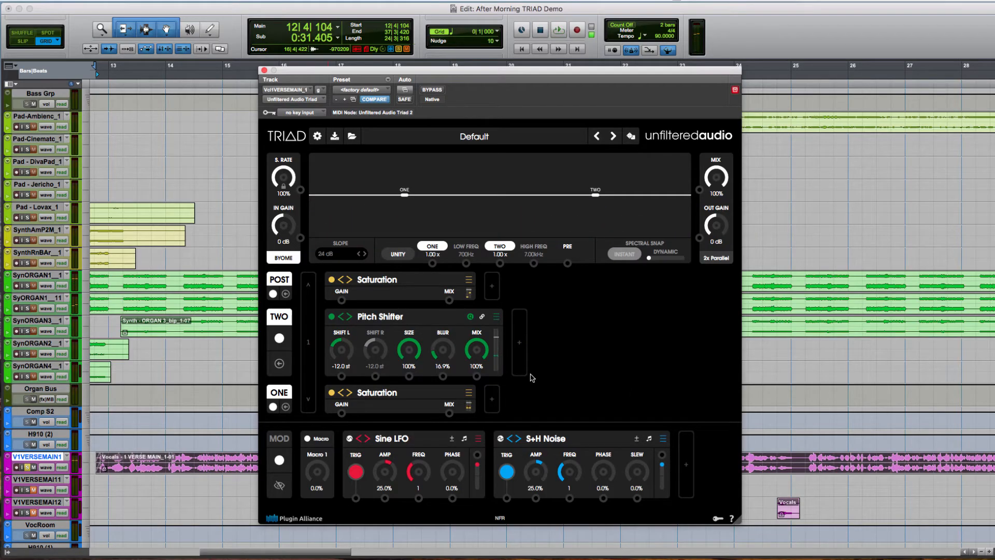
- Add a Stereo Image effect after the Pitch Shifter, trying out the effect switching and bypass controls on it
left_click(525, 349)
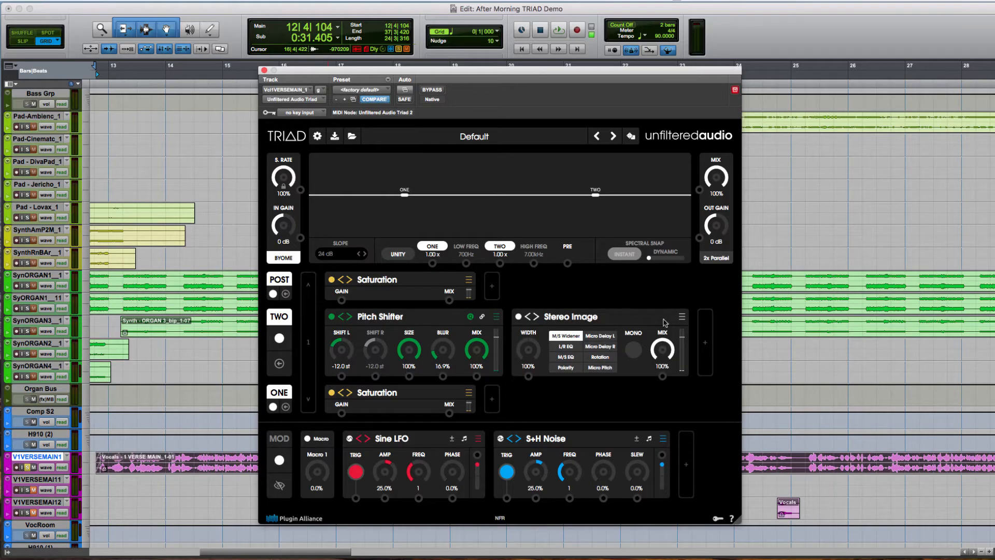
left_click(682, 317)
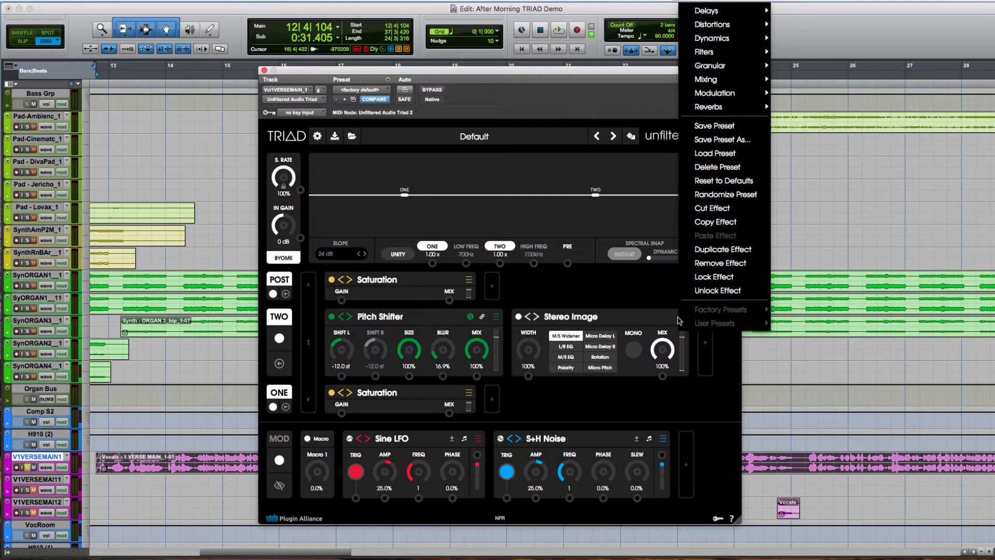
left_click(665, 318)
left_click(537, 317)
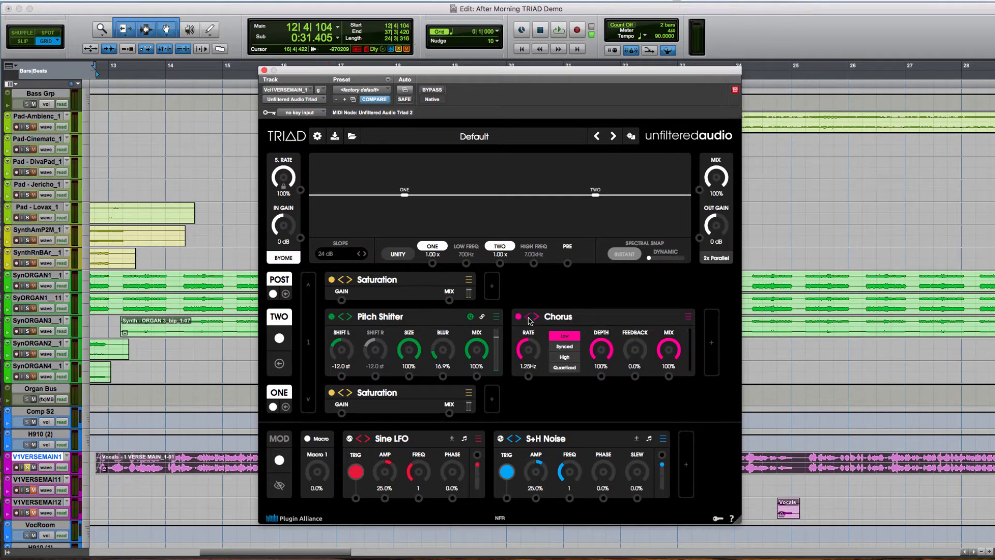
left_click(529, 317)
left_click(529, 317)
left_click(536, 317)
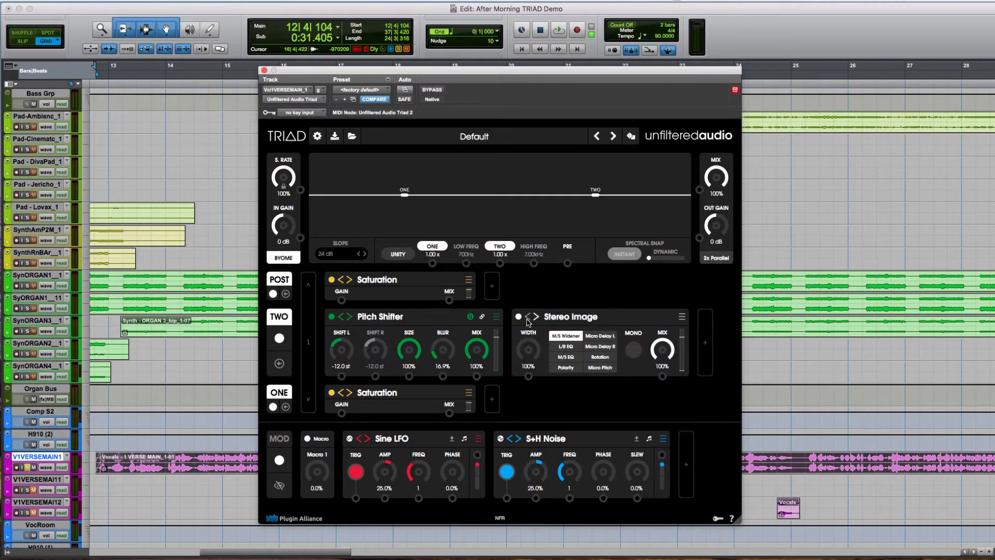
left_click(519, 316)
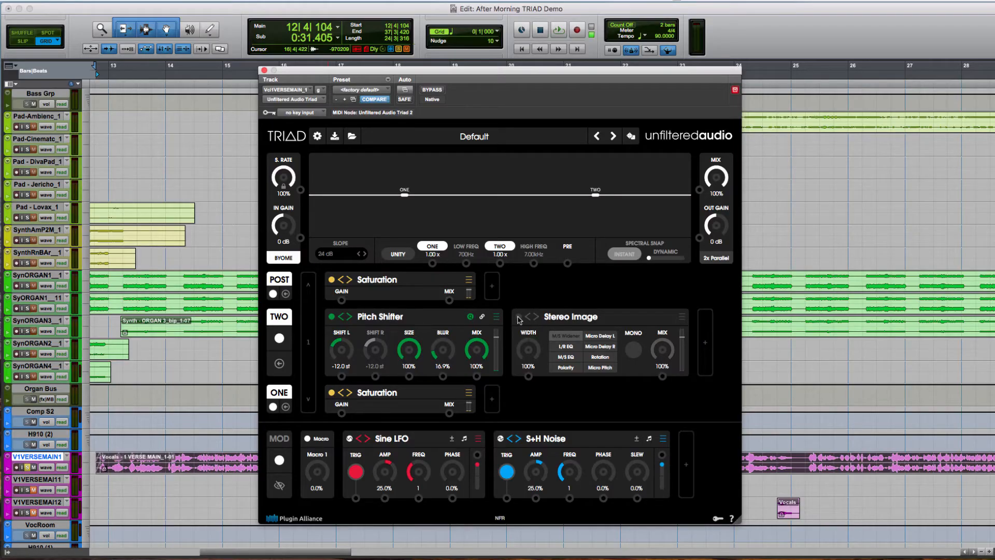
left_click(519, 317)
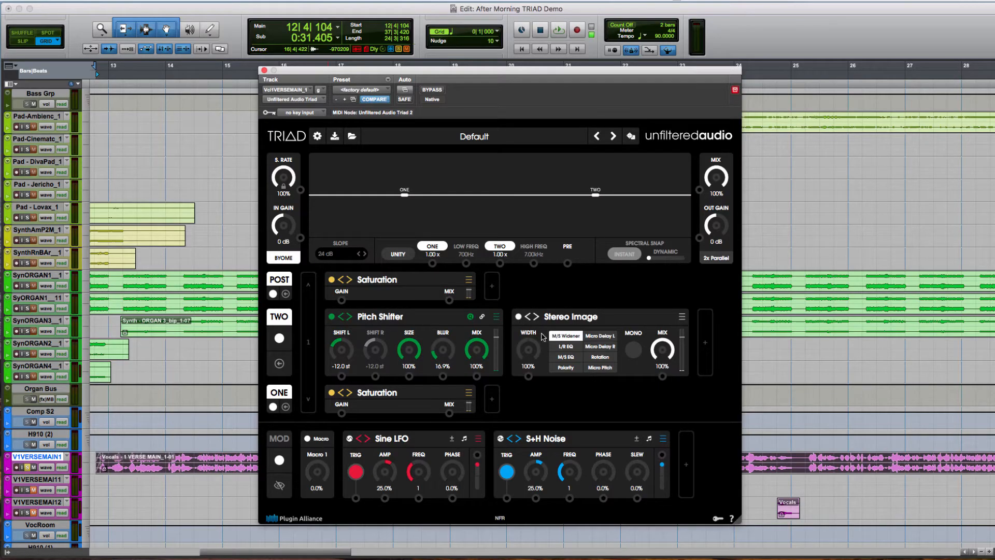
- Set the Stereo Image width in path Two to 151% while listening to the vocal
key("space")
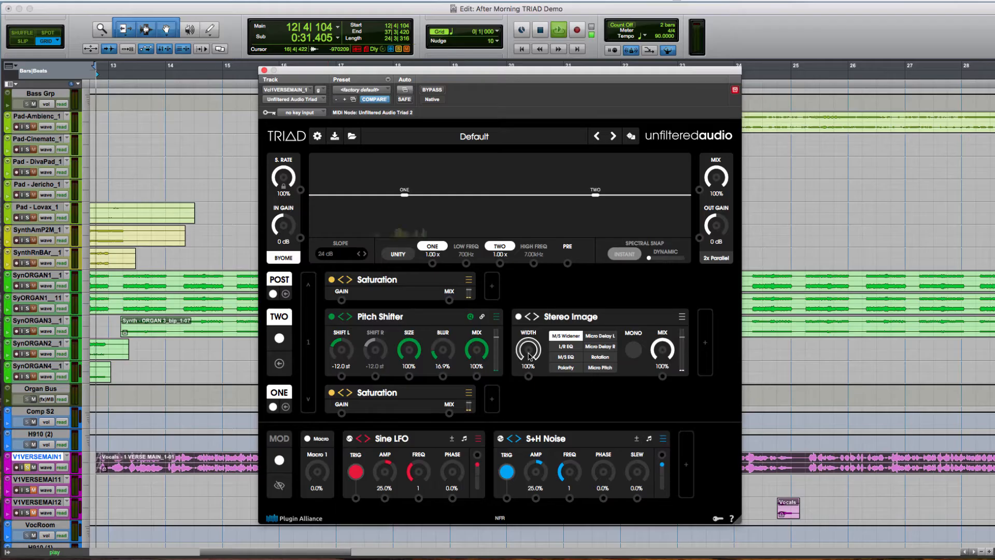
left_click_drag(529, 357, 537, 319)
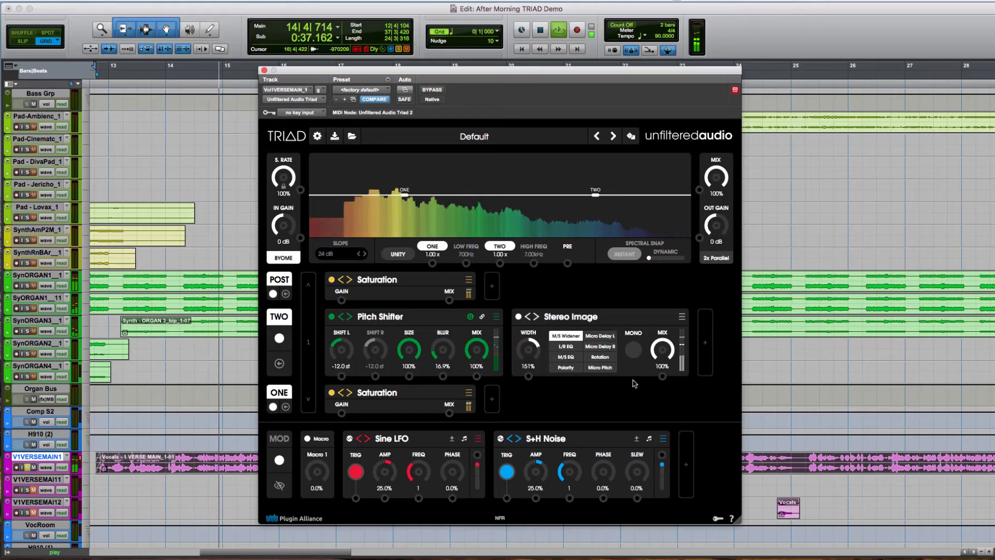
key("space")
- Add a Basic Filter after the Stereo Image in path Two and set it to HP mode
left_click(704, 343)
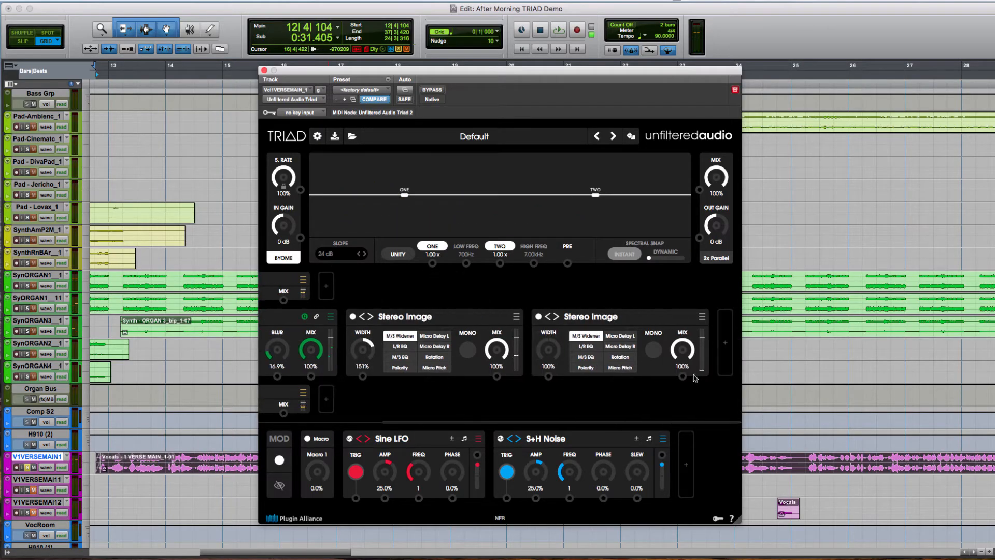
left_click(704, 317)
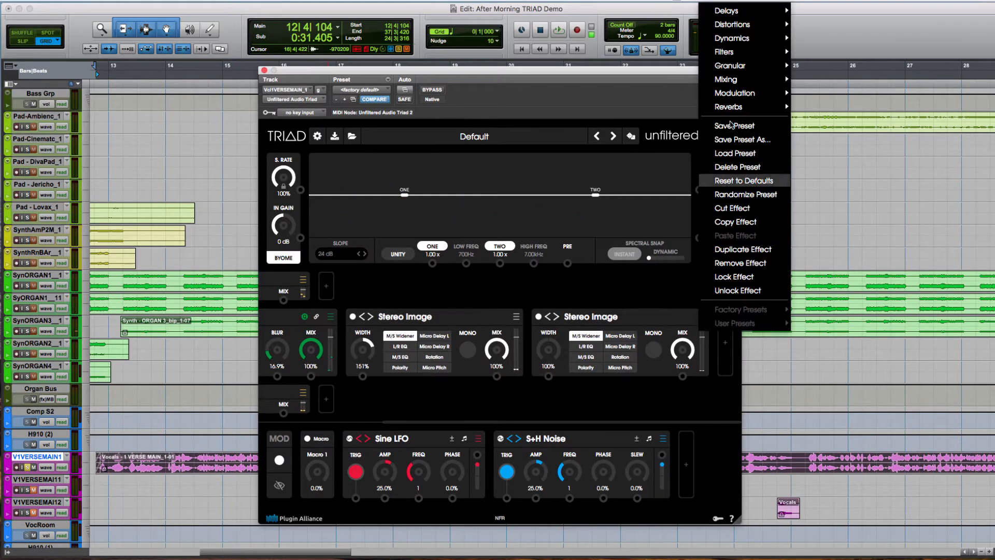
mouse_move(754, 45)
mouse_move(784, 52)
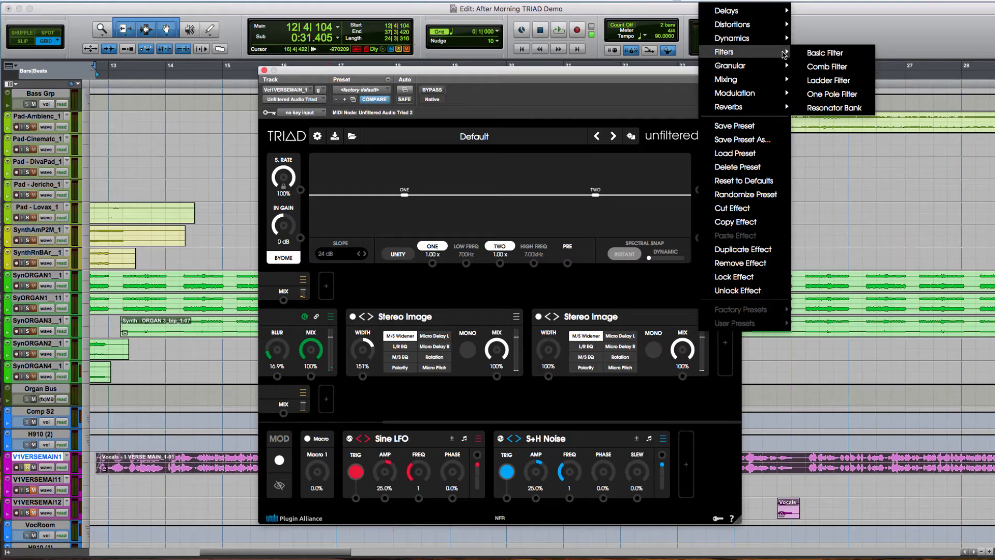
left_click(824, 52)
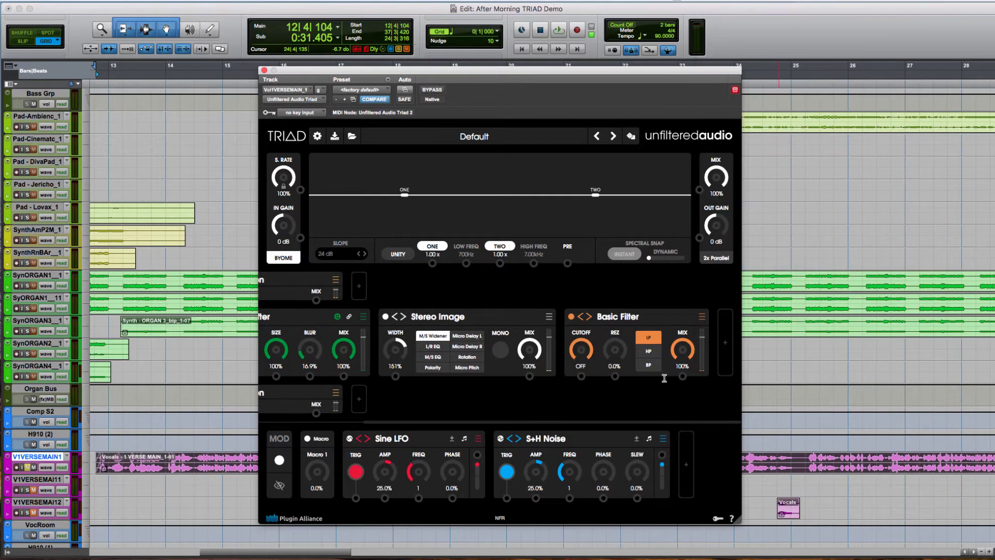
left_click(650, 352)
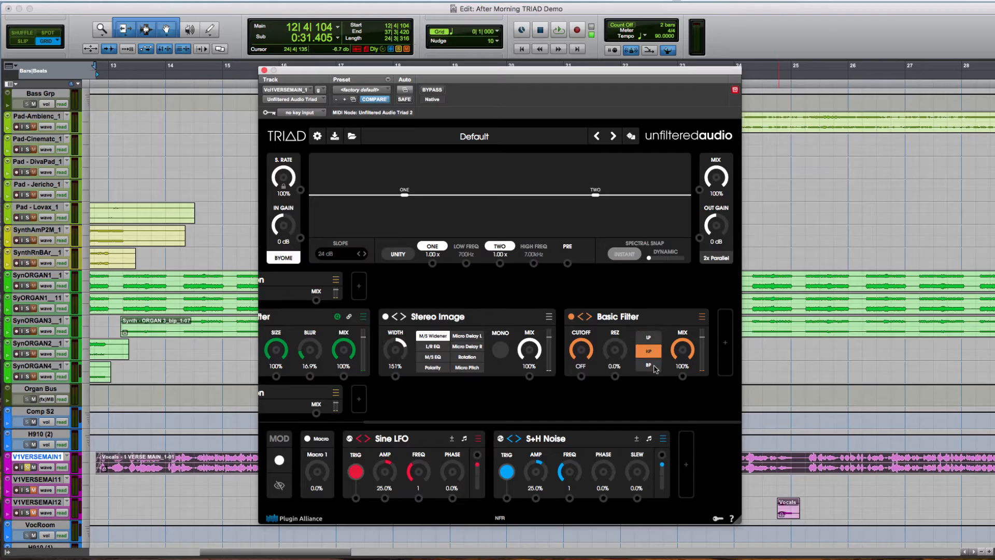
- Try BP mode on path Two's Basic Filter, return it to HP, set the cutoff to 352 Hz and audition the vocal
left_click(656, 370)
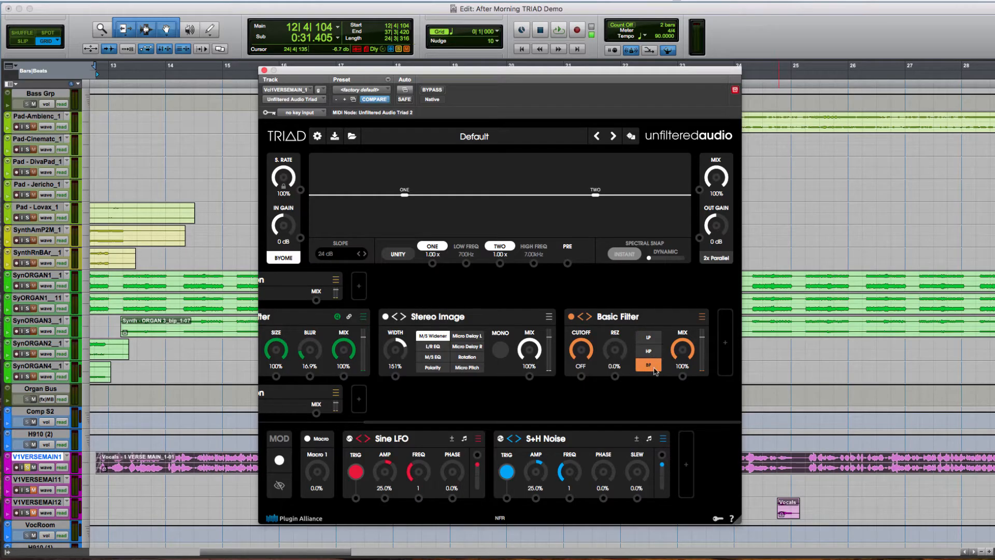
left_click(649, 353)
mouse_move(581, 348)
left_mouse_down()
mouse_move(589, 361)
mouse_move(583, 384)
mouse_move(601, 330)
mouse_move(587, 349)
left_mouse_up()
key("space")
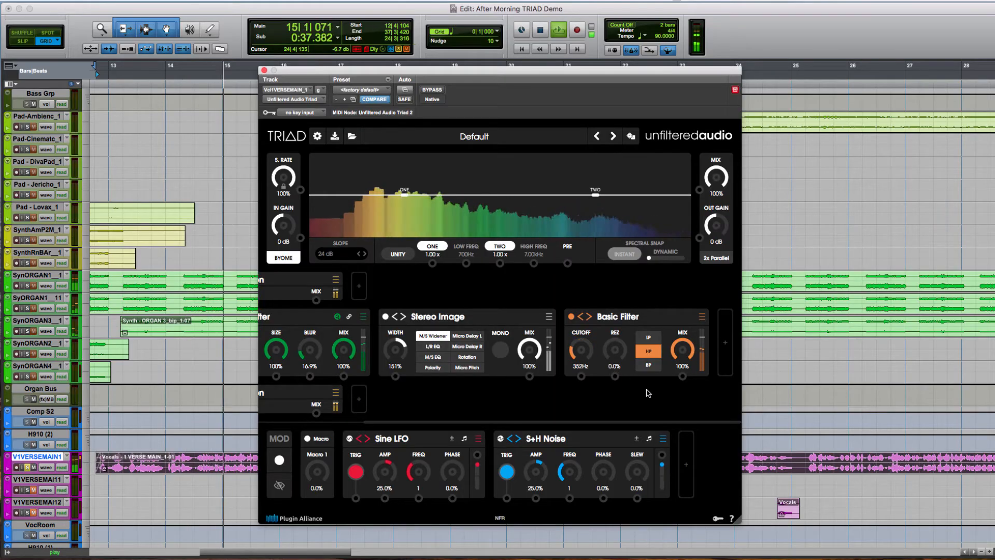
key("space")
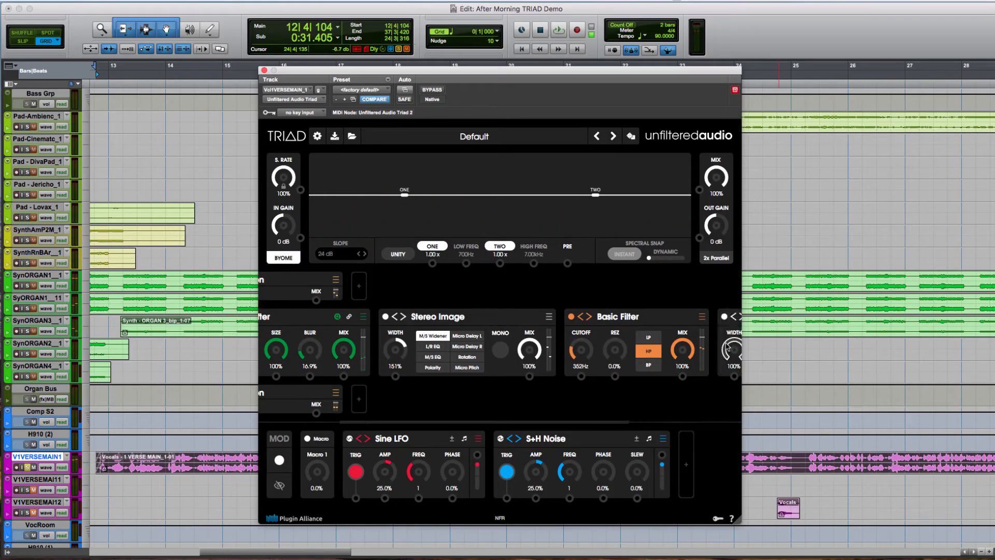
- Add a Lo-Fi Reverb after the Basic Filter and set decay to 7.7%, damp to 23.3% and mix to 13.3% during playback
left_click(723, 351)
left_click(701, 317)
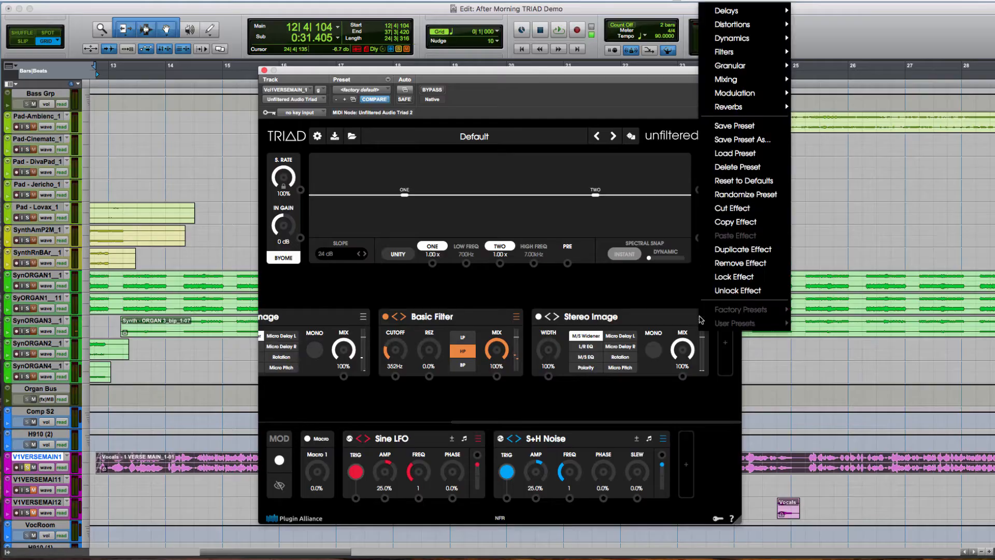
mouse_move(743, 108)
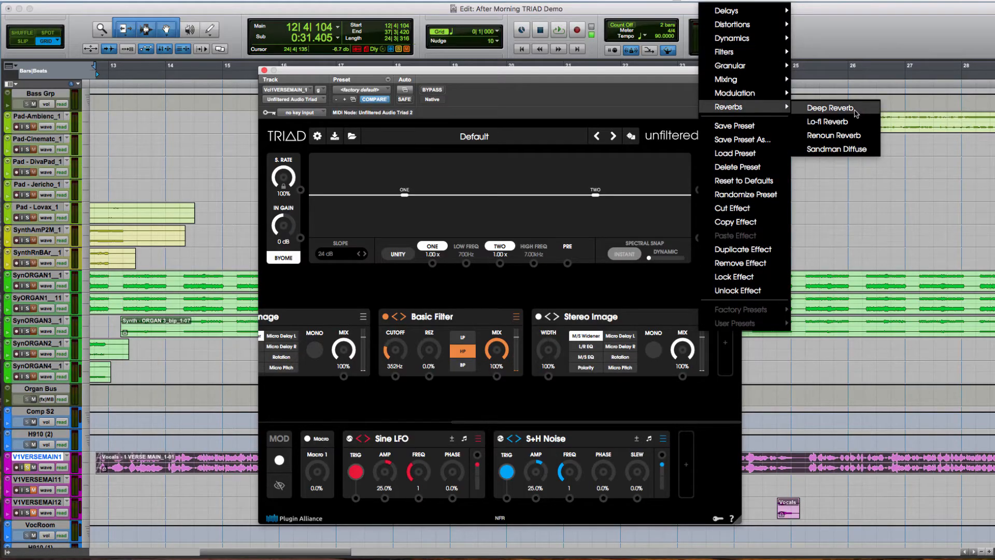
left_click(846, 123)
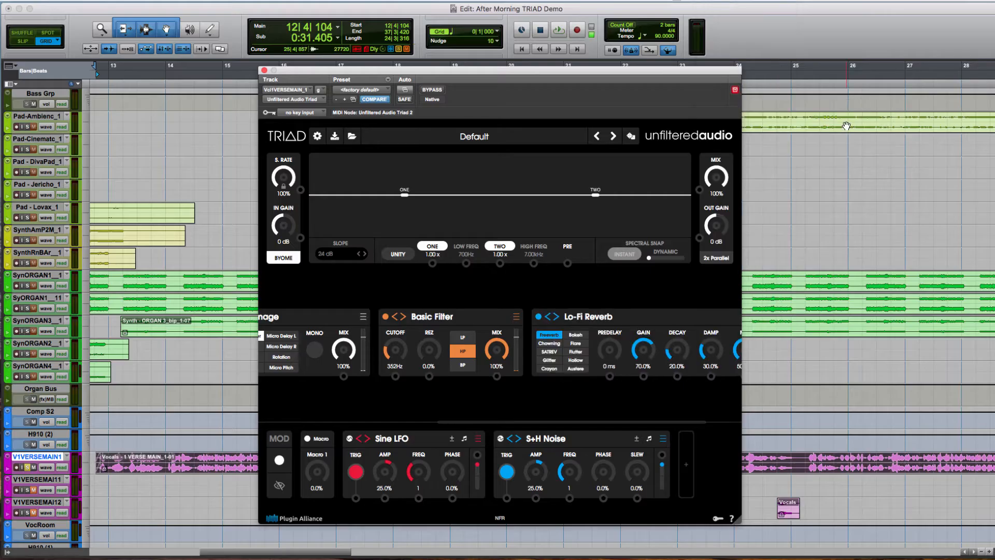
key("space")
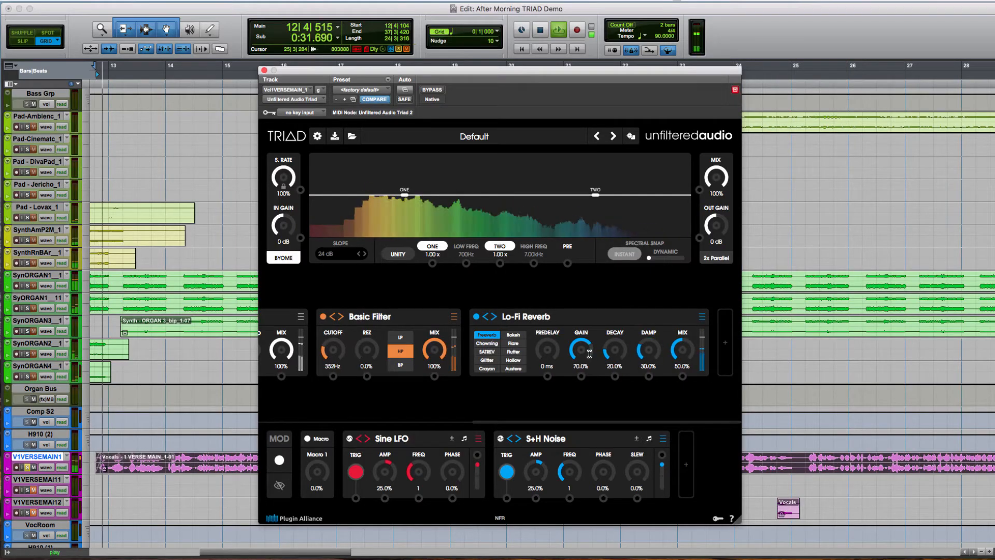
left_click_drag(609, 352, 682, 360)
key("space")
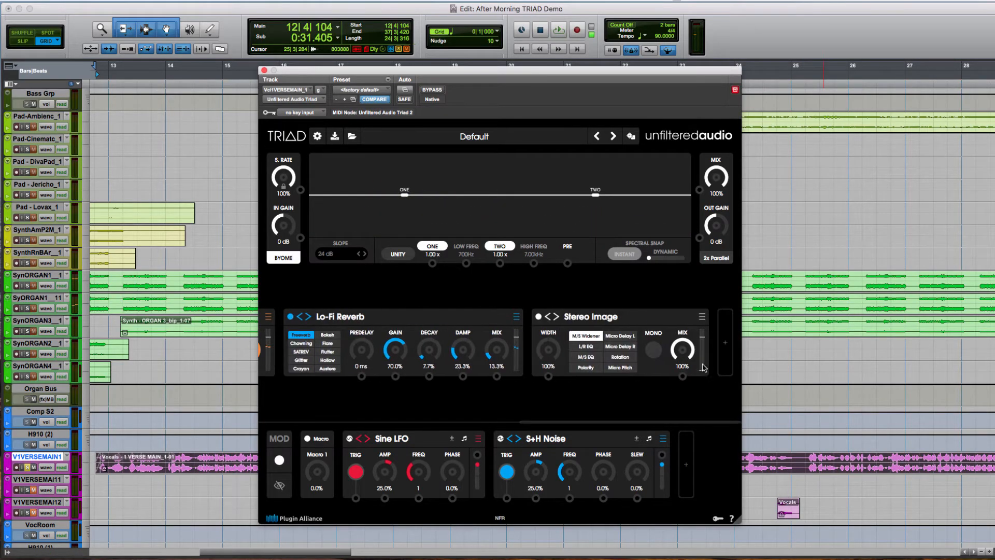
- Add a Saturation effect after the Lo-Fi Reverb, choose the Tape type and set its gain to 1.6x while listening
left_click(702, 320)
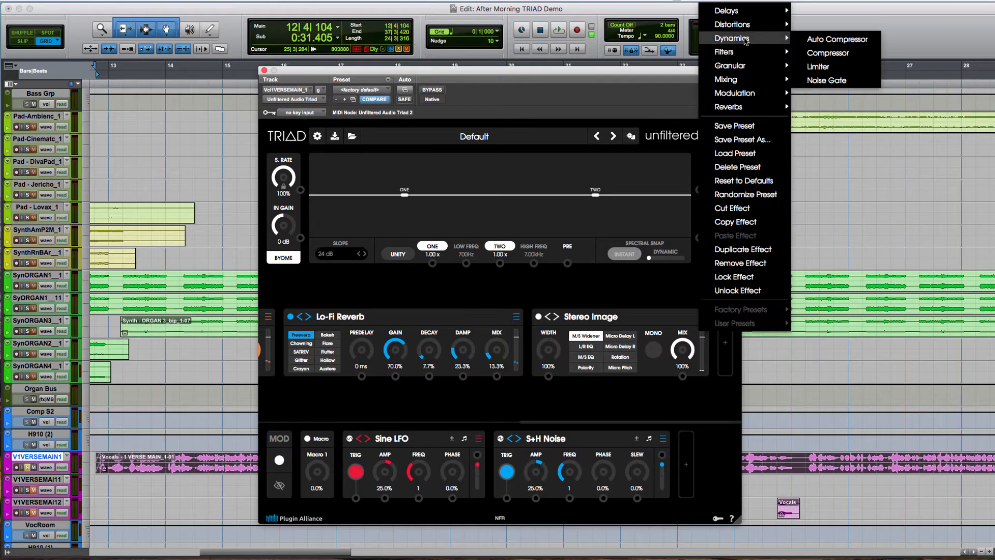
mouse_move(750, 26)
left_click(834, 109)
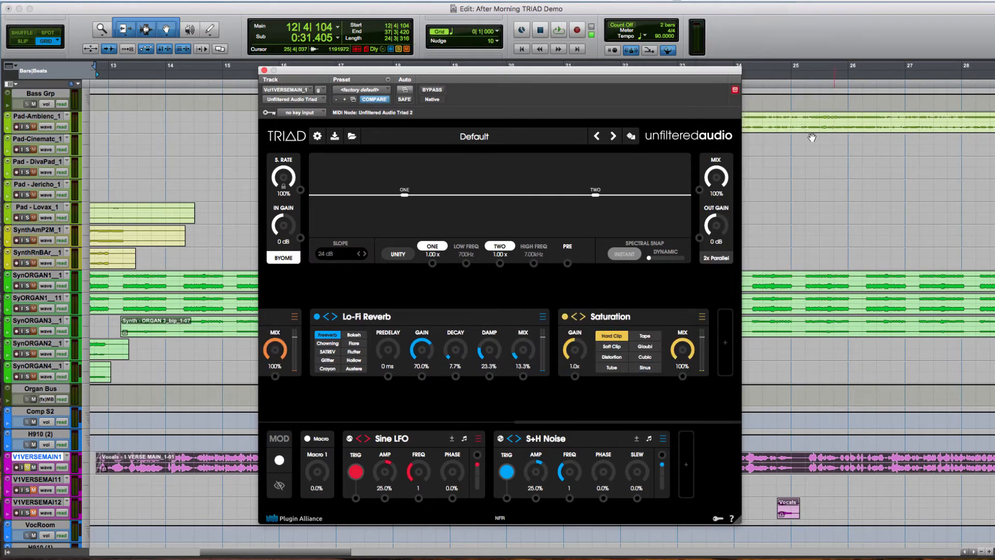
left_click(612, 346)
left_click(614, 357)
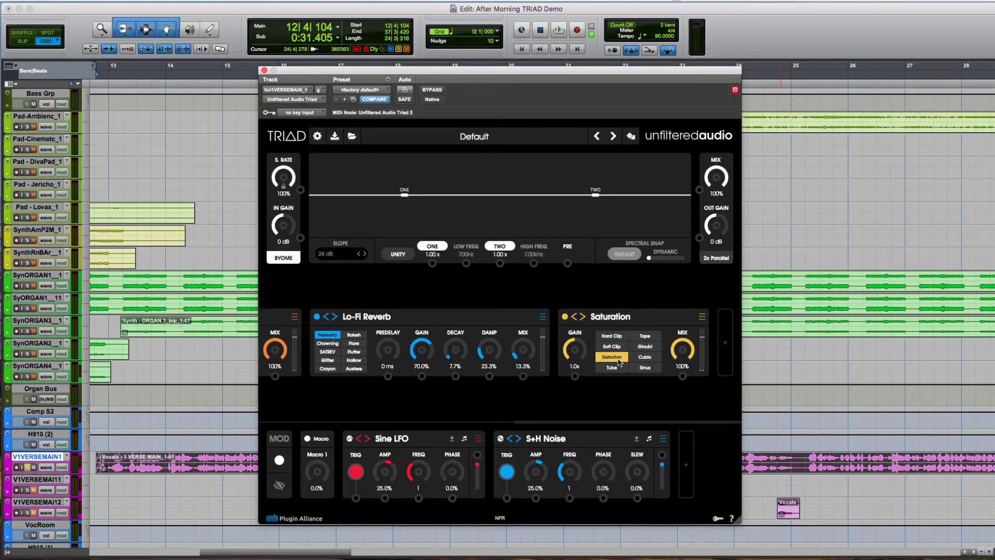
left_click(651, 340)
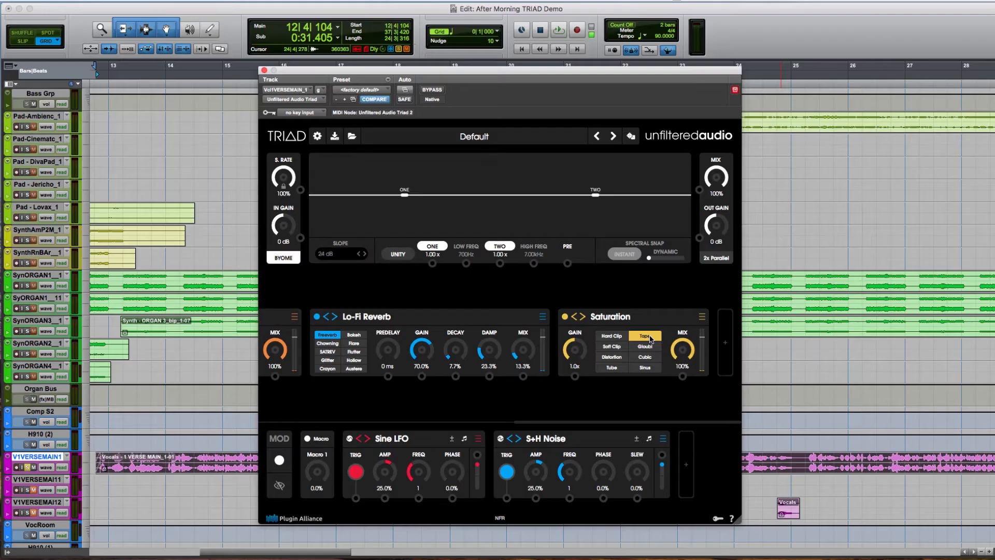
key("space")
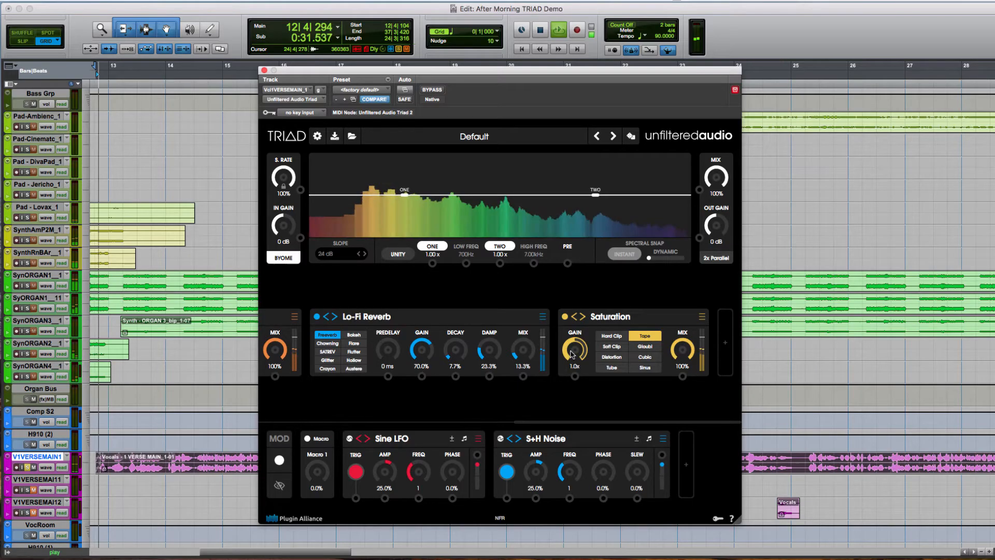
left_click_drag(572, 356, 572, 352)
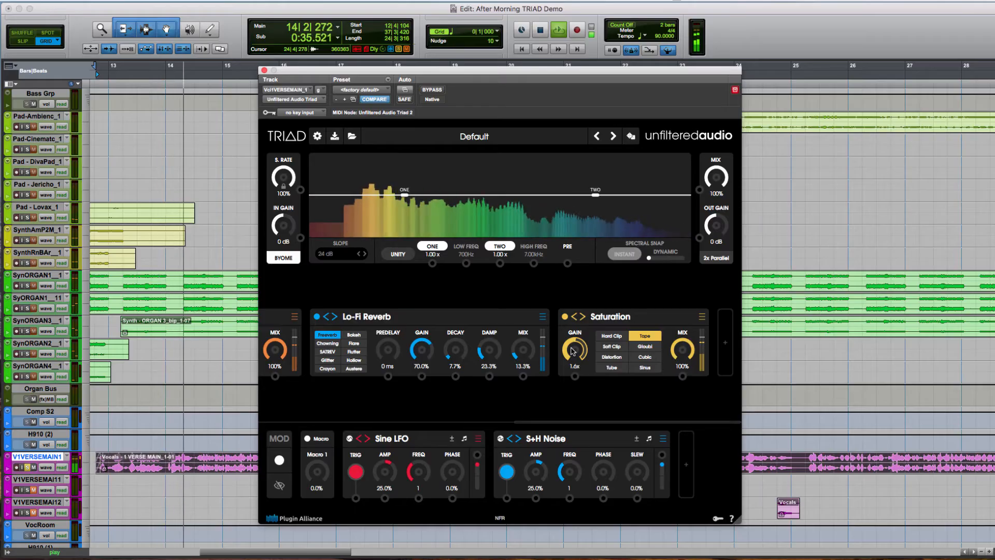
key("space")
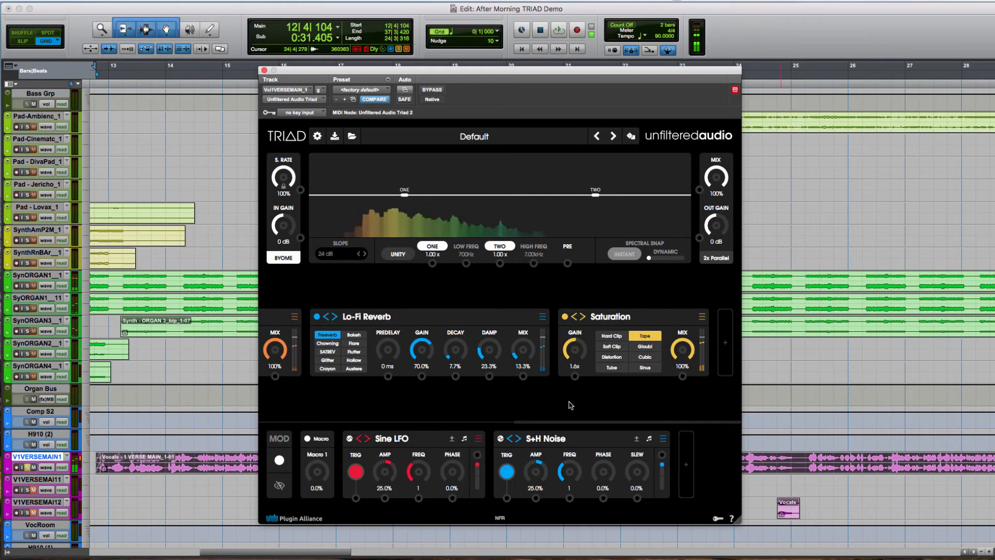
- Compare the vocal with path Two bypassed and enabled, leaving the path enabled
scroll(496, 409, "left", 10)
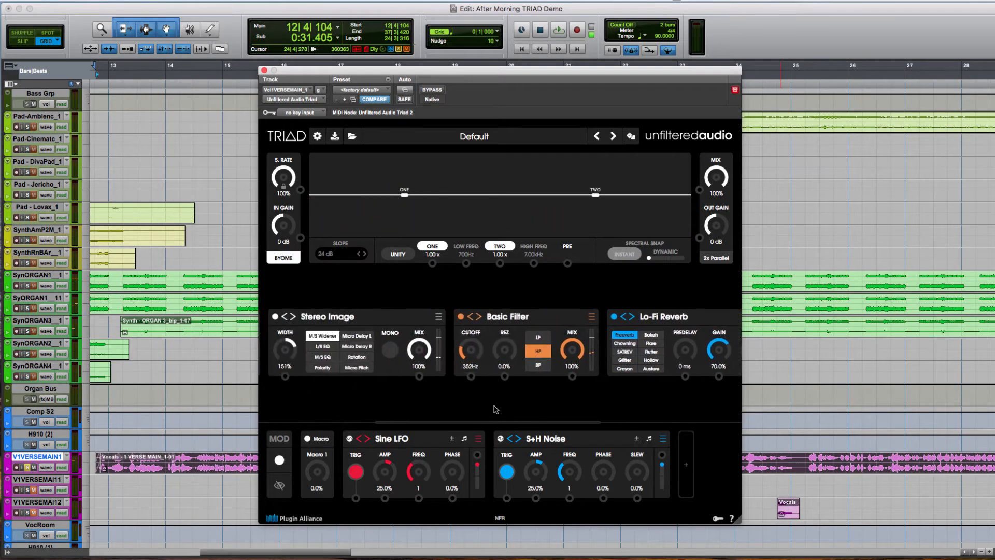
left_click(279, 338)
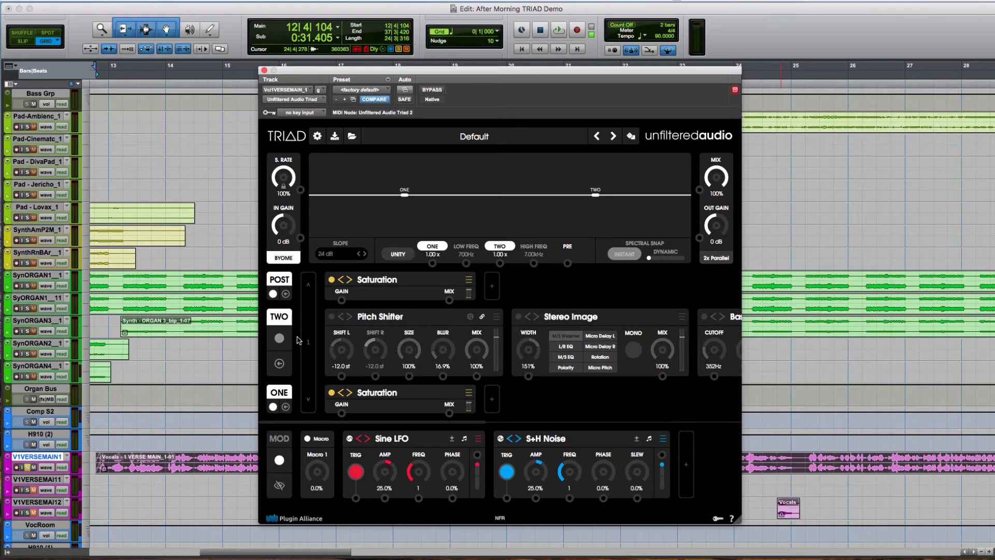
key("space")
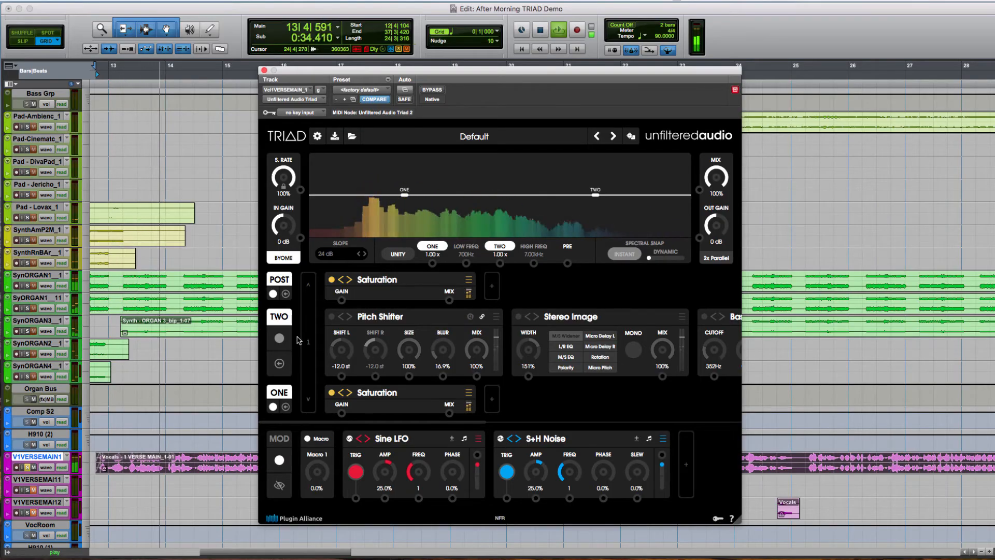
key("space")
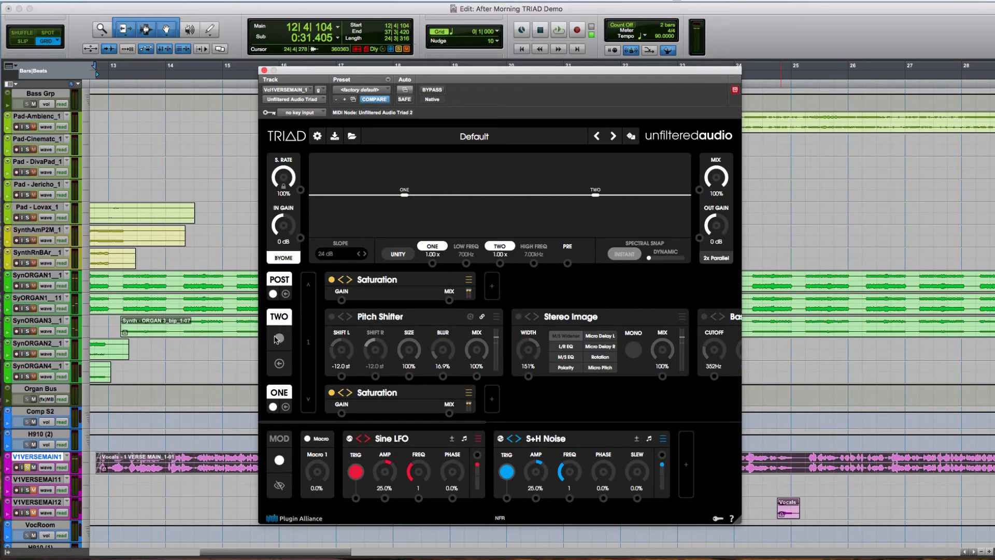
left_click(279, 339)
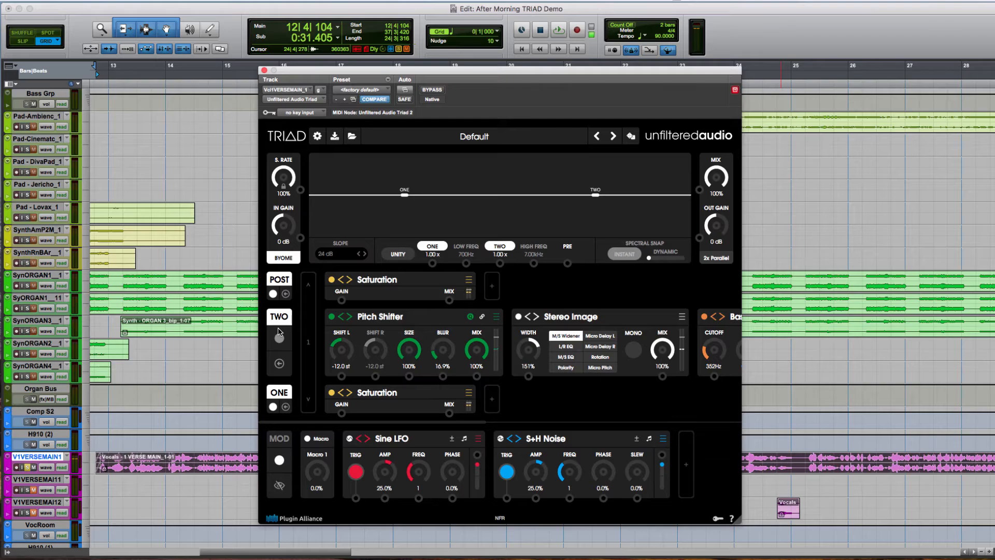
key("space")
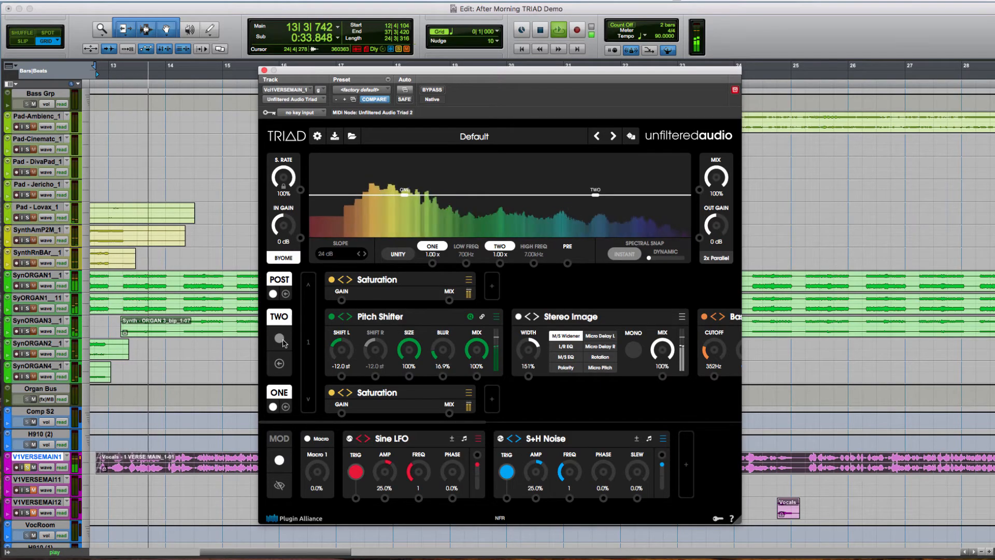
key("space")
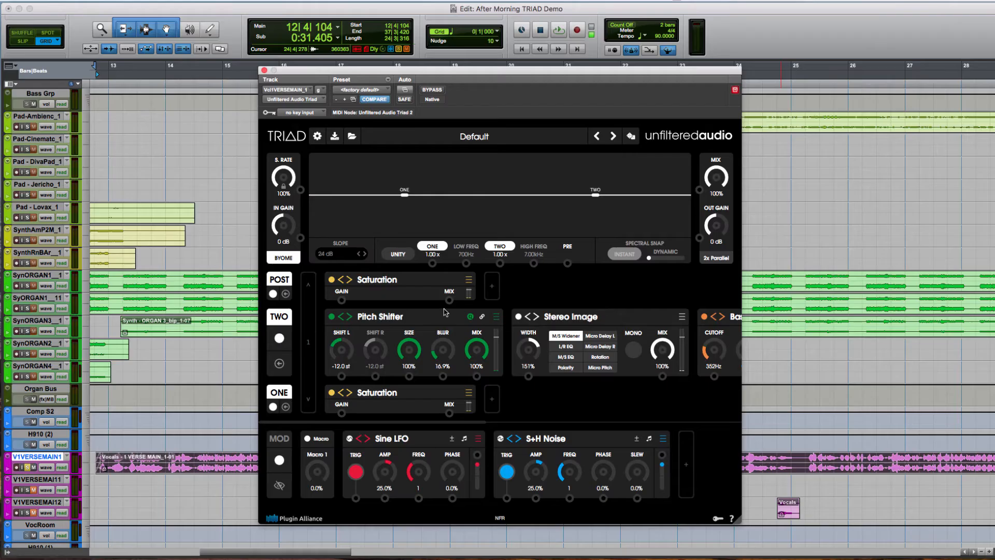
- Pull path Two's level down to 0.00x, blend it back in to 0.25x during playback, and set the output gain to 4.3 dB
left_click_drag(595, 195, 595, 252)
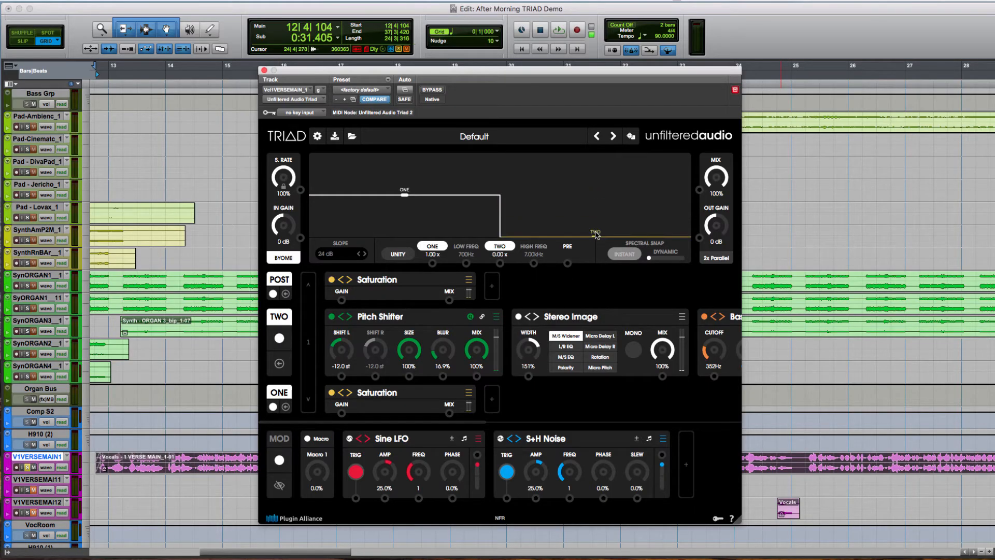
key("space")
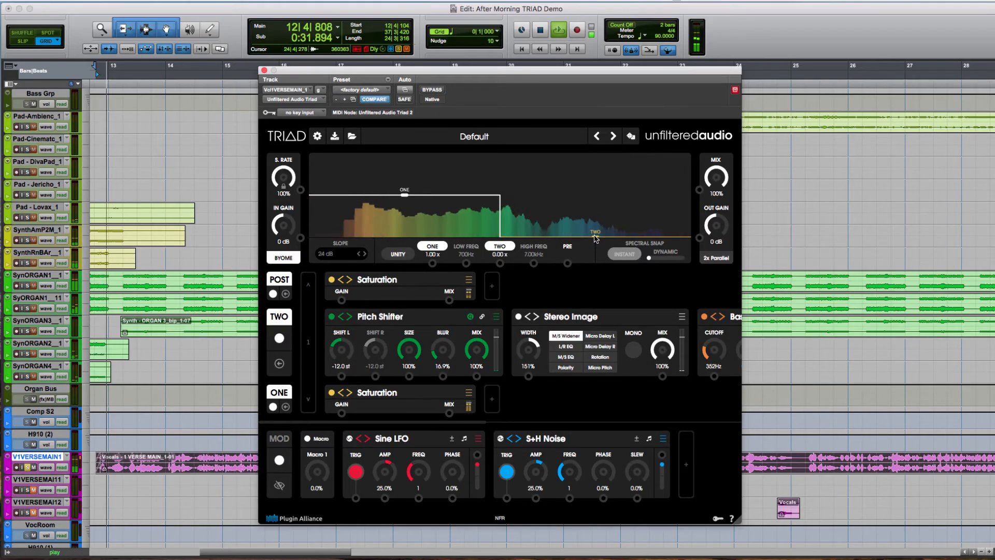
left_click_drag(595, 237, 595, 228)
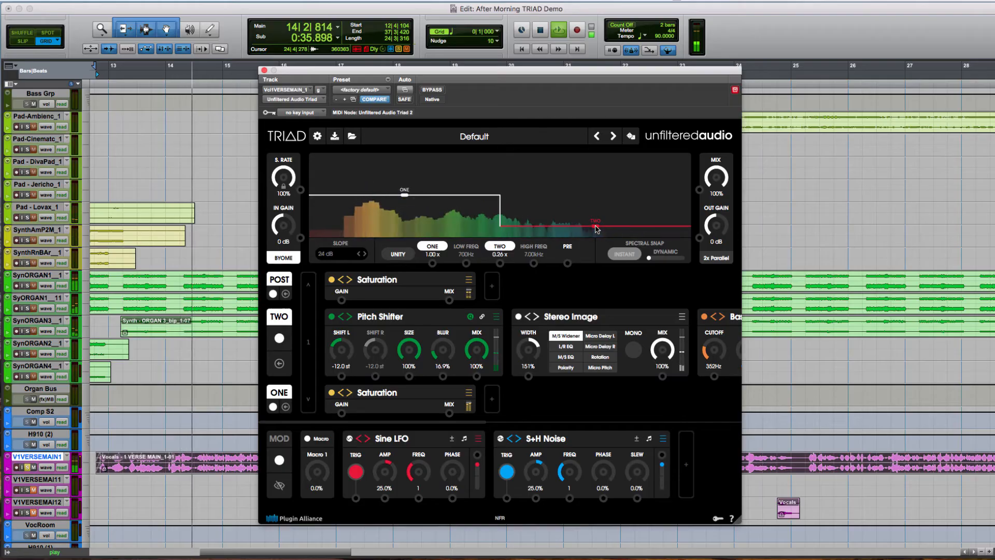
left_click_drag(712, 223, 717, 196)
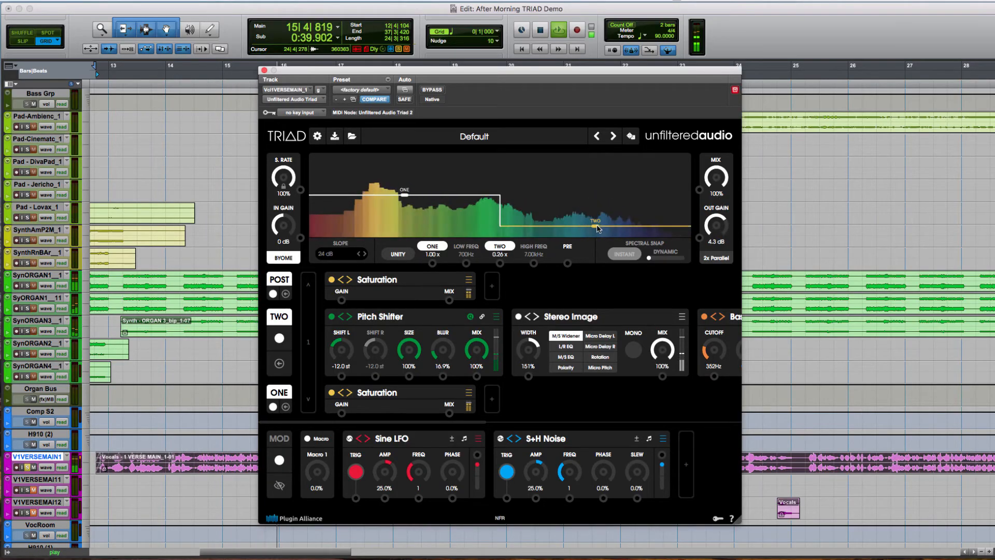
left_click_drag(597, 228, 597, 229)
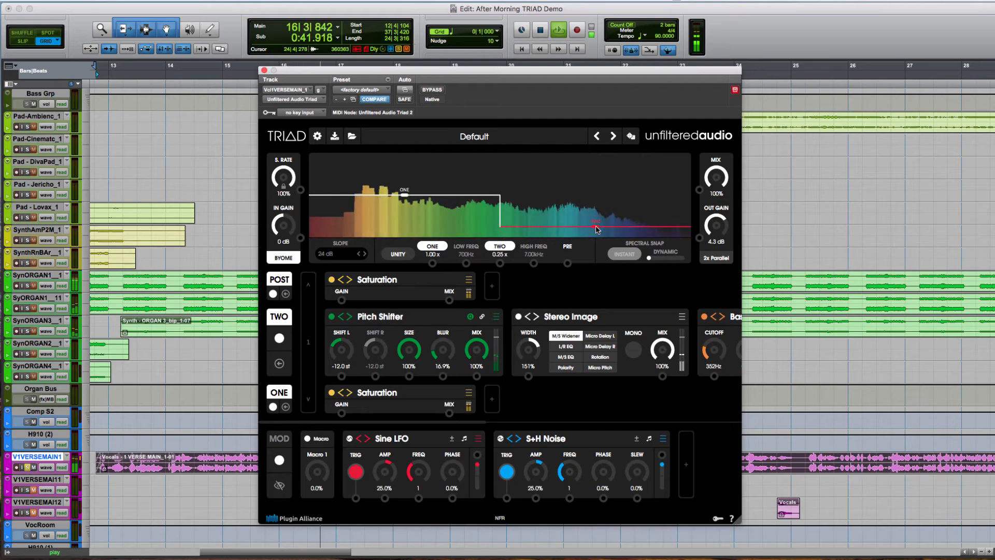
key("space")
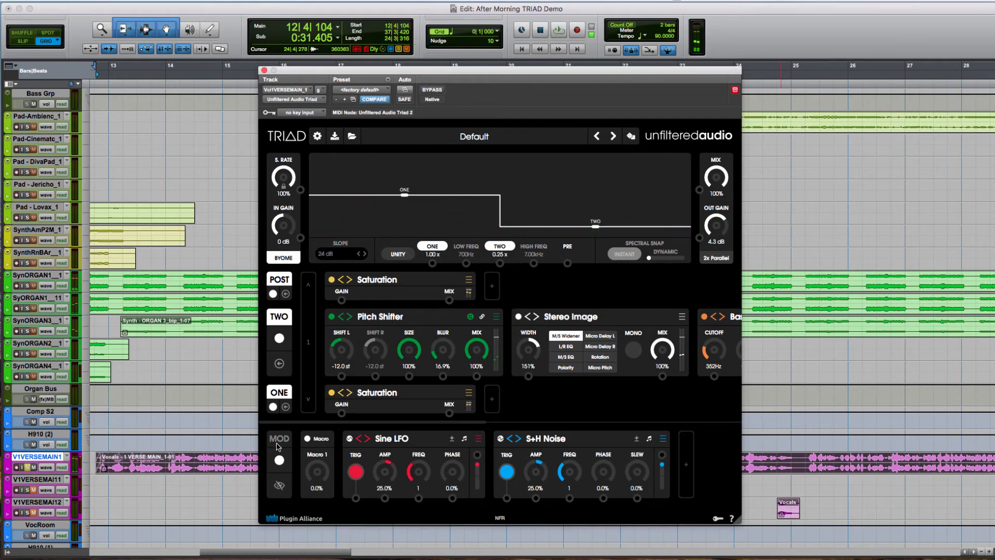
- Play the vocal within the full mix, raising the output gain to 6.7 dB and lowering path Two's level to 0.16x
key("space")
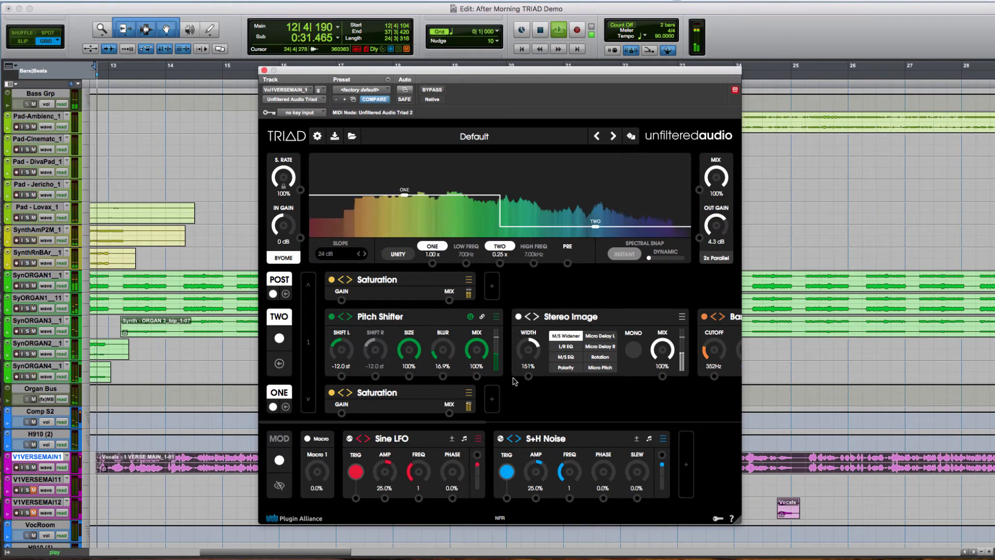
left_click_drag(720, 214, 721, 216)
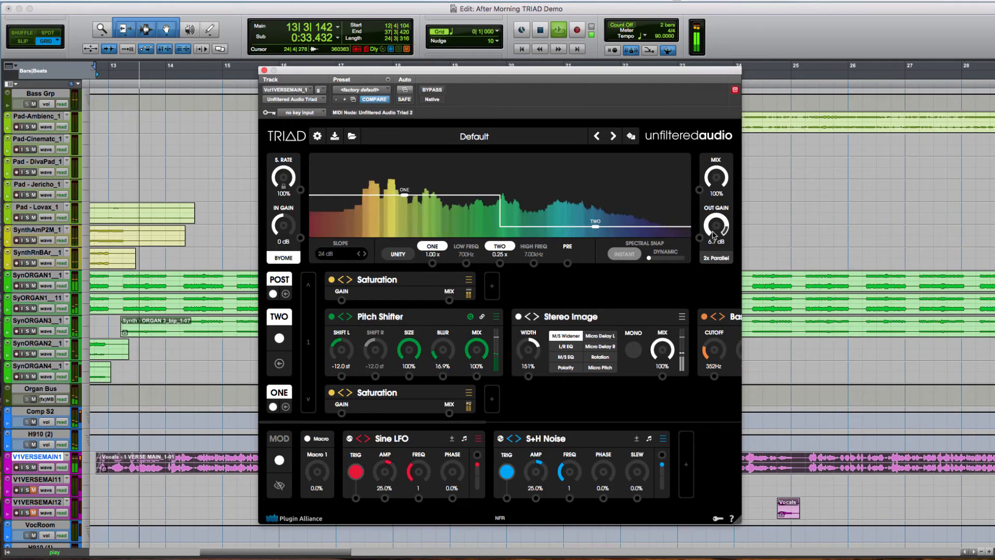
left_click_drag(596, 226, 594, 229)
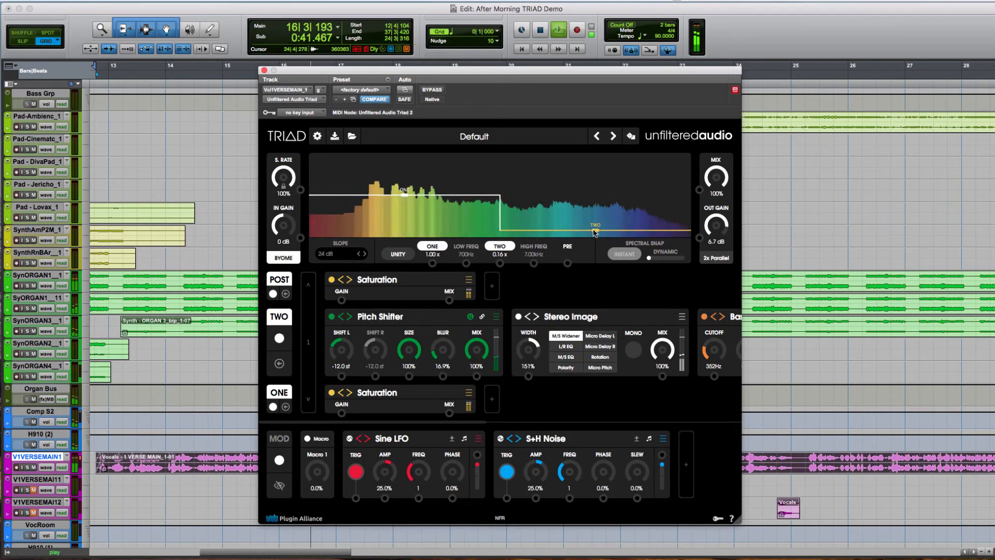
- Compare dry and processed vocal by taking the overall mix to 0% and back to 100%, and set path Two's level to 0.15x
left_click_drag(722, 177, 758, 366)
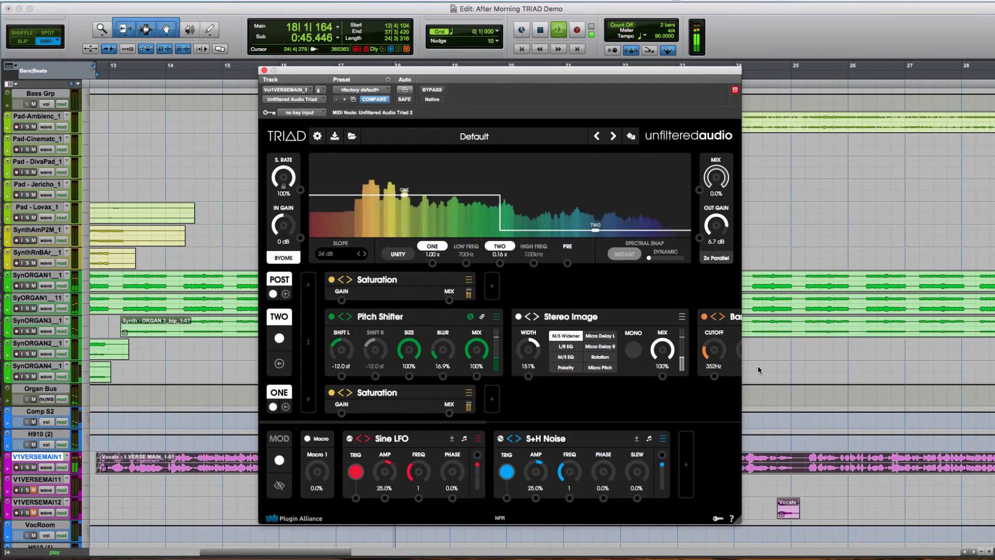
left_click_drag(761, 370, 753, 163)
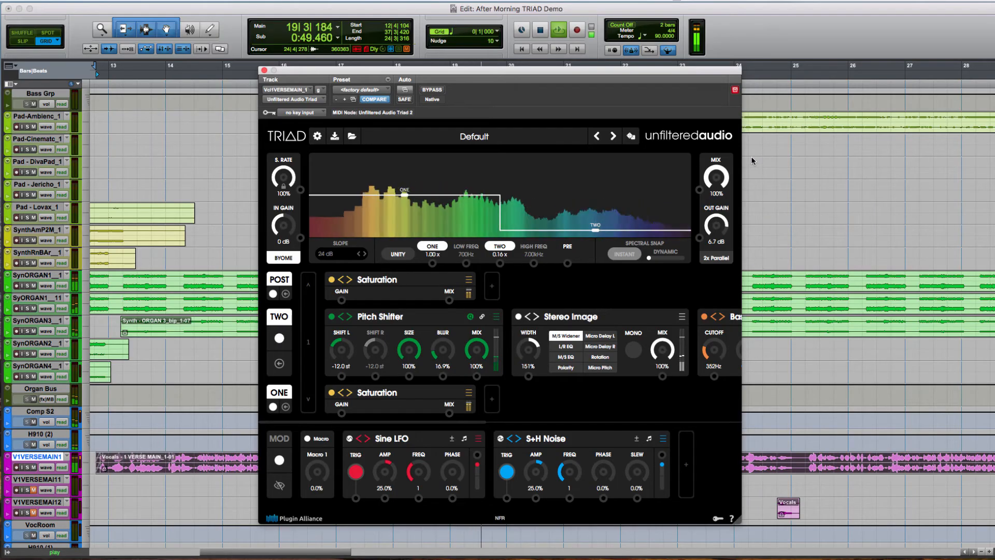
left_click_drag(596, 230, 596, 229)
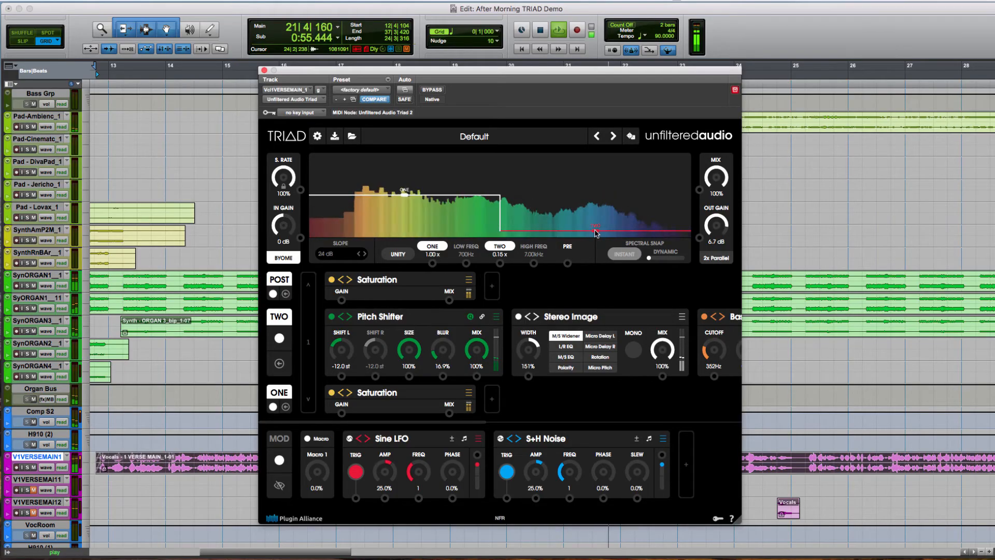
key("space")
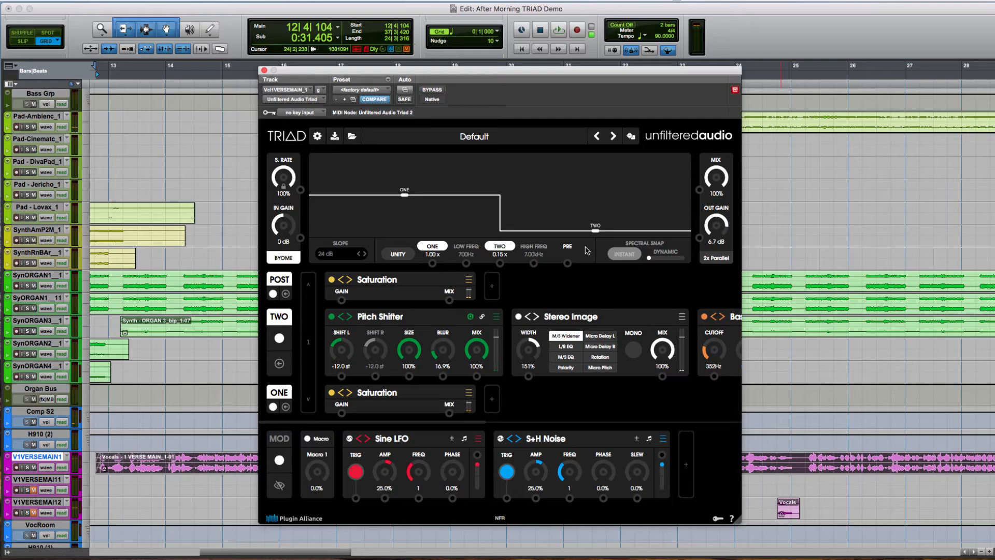
- Insert Unfiltered Audio Triad on the Σ BUS track by searching for "triad", and reveal its BYOME effect chains
key("super+equal")
left_click(858, 42)
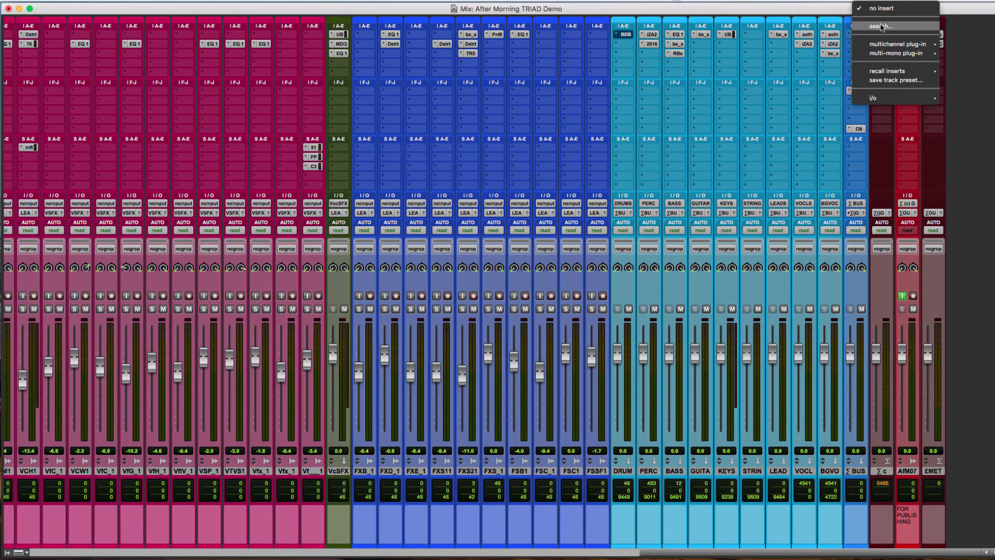
type("triad")
key("Return")
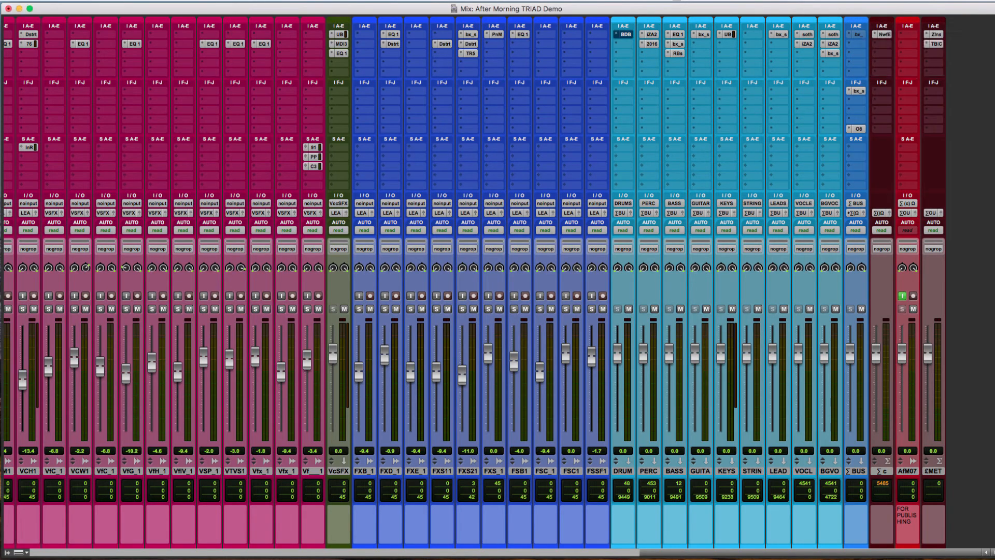
key("super+equal")
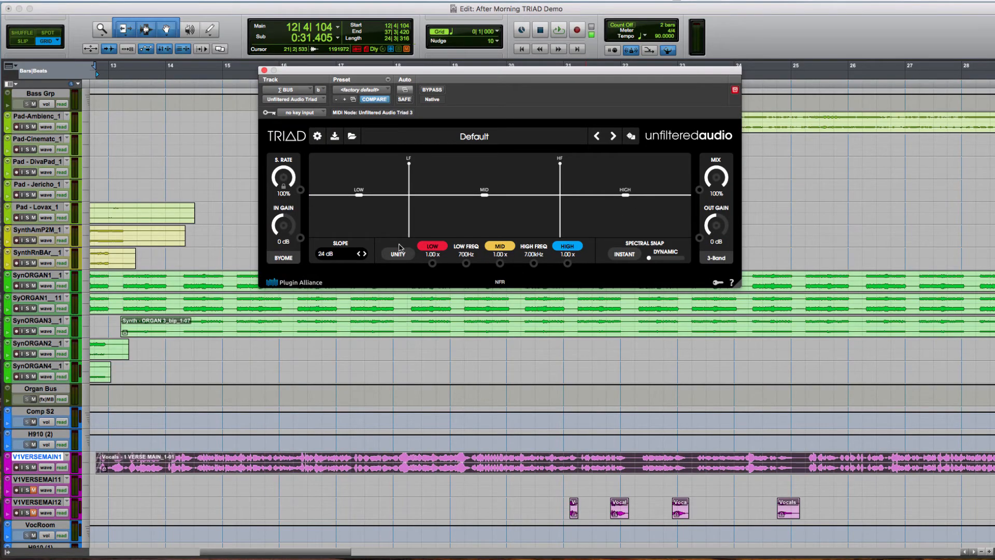
left_click(280, 259)
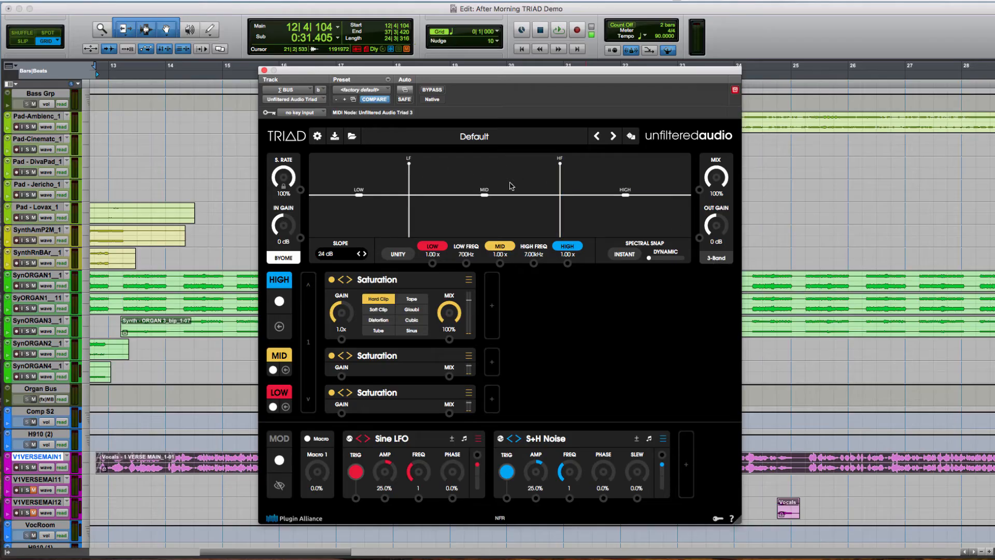
- Play the mix with dynamic Spectral Snap briefly raised, and snap the crossovers instantly to the spectrum at 178 Hz and 5.39 kHz
left_click_drag(651, 259, 664, 258)
key("space")
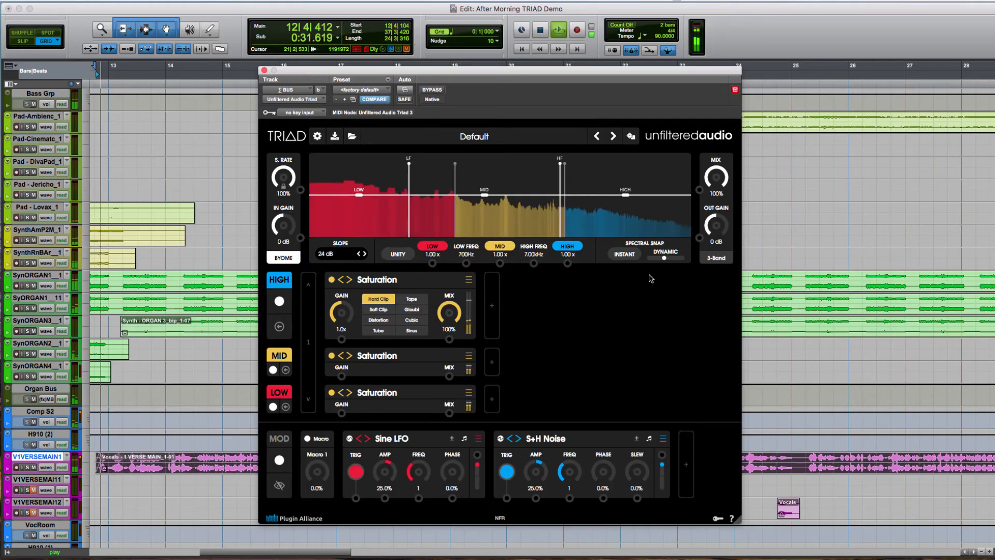
left_click(625, 255)
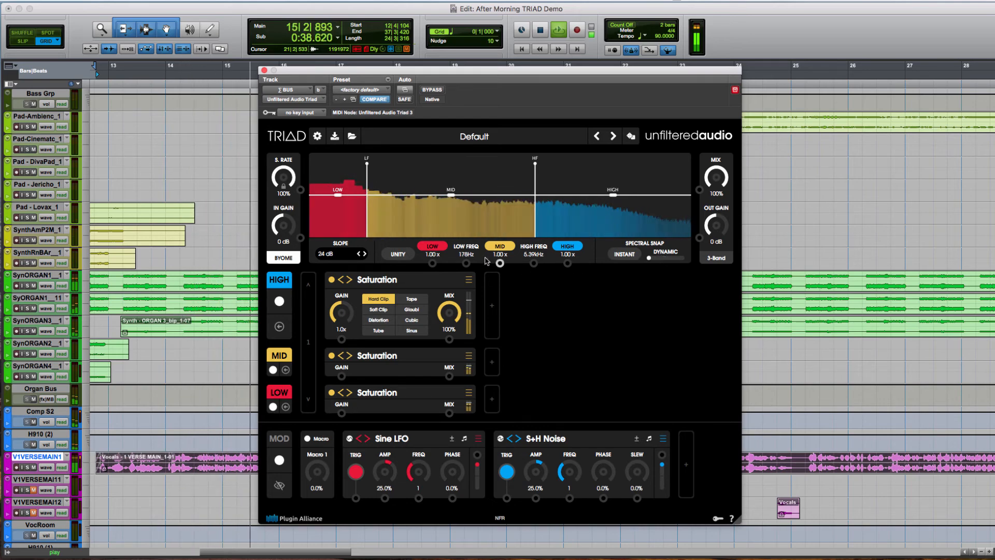
- Isolate the high band during playback, move the high crossover to 5.68 kHz and re-enable the mid band
left_click(433, 246)
left_click(499, 247)
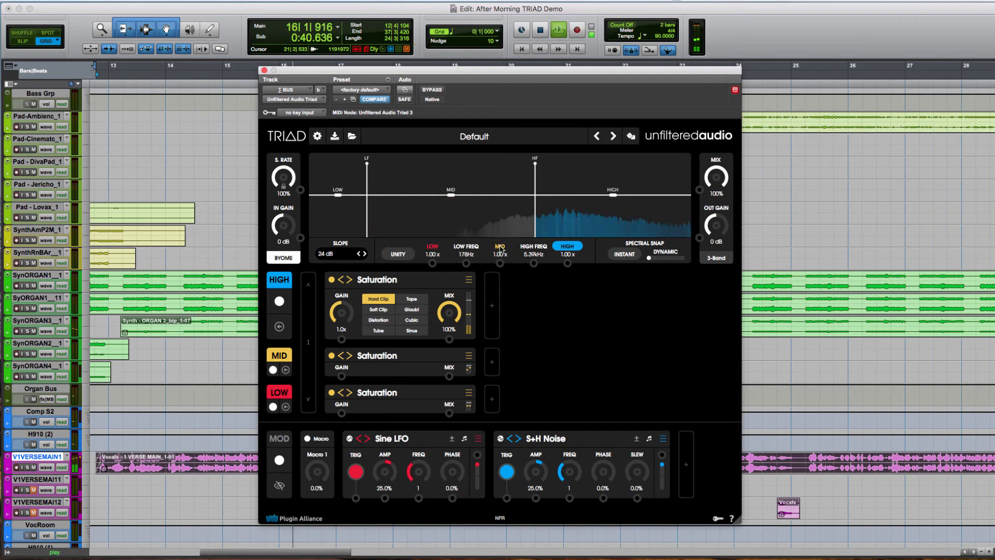
mouse_move(532, 171)
left_mouse_down()
mouse_move(515, 171)
mouse_move(540, 171)
left_mouse_up()
left_click(500, 247)
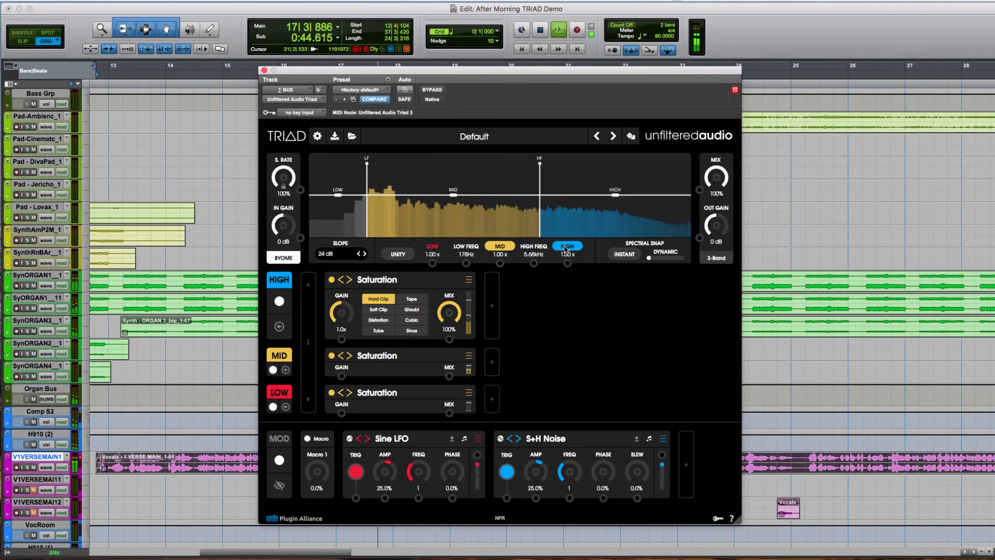
- Set the low crossover to 325 Hz while auditioning the mid and low bands alone, re-enable all bands and stop playback
left_click_drag(367, 164, 381, 168)
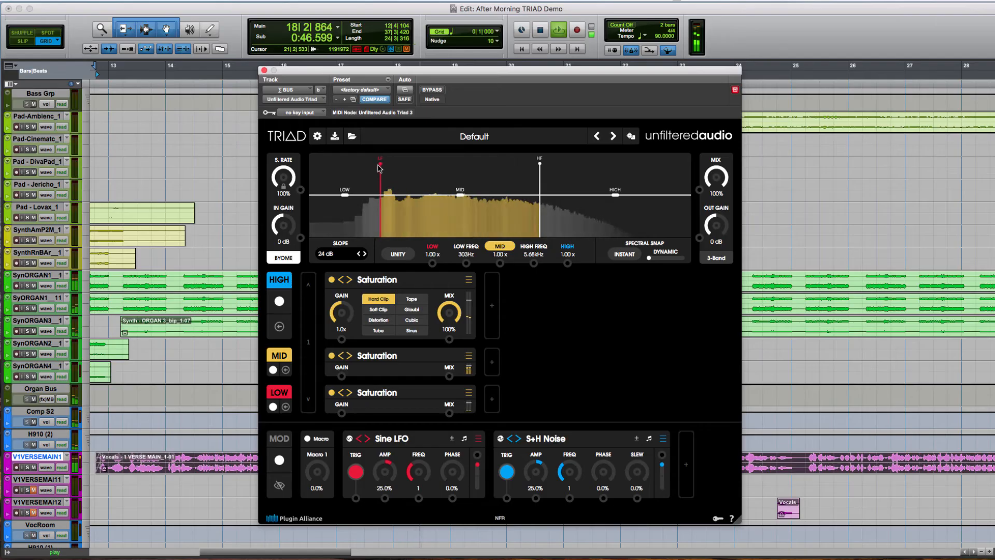
left_click(432, 246)
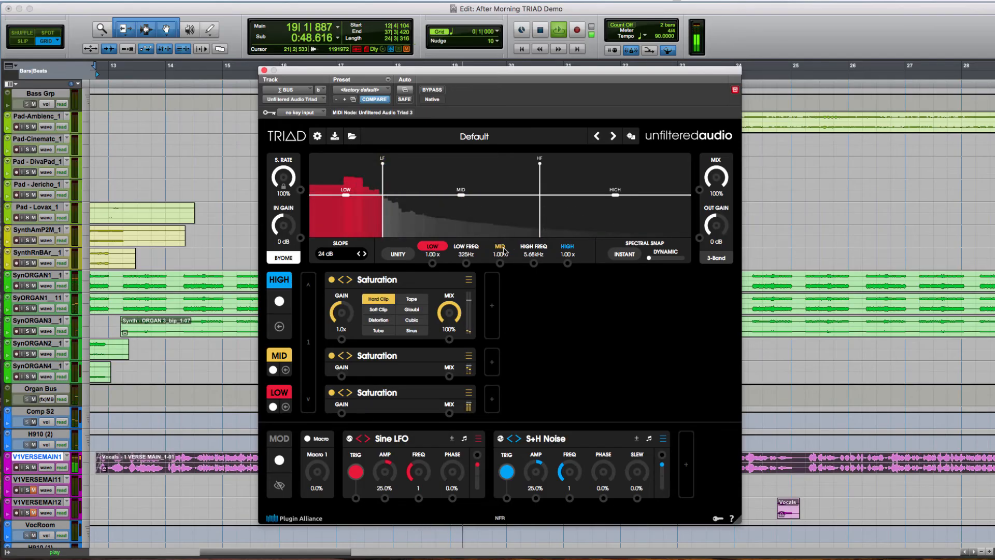
left_click(504, 249)
left_click(568, 249)
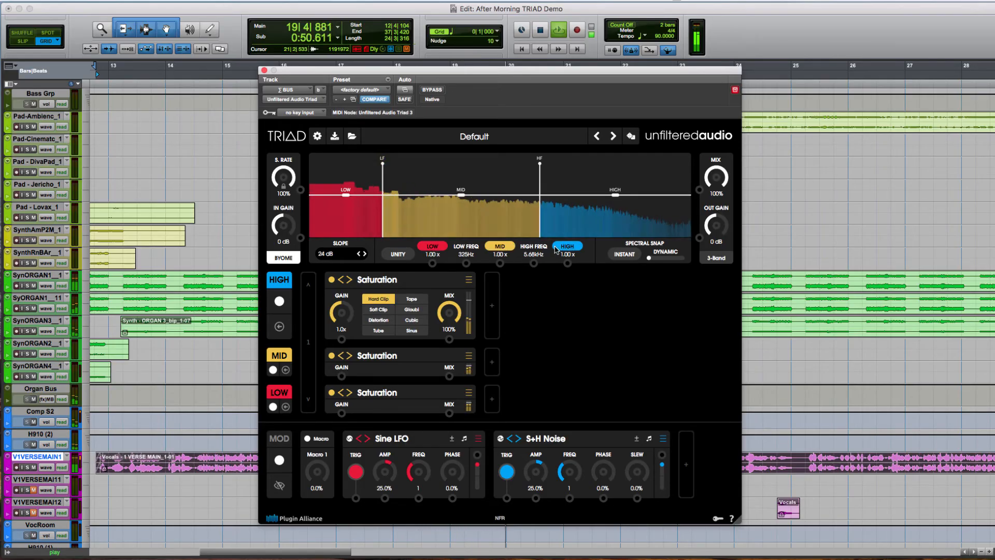
left_click(567, 249)
left_click(567, 249)
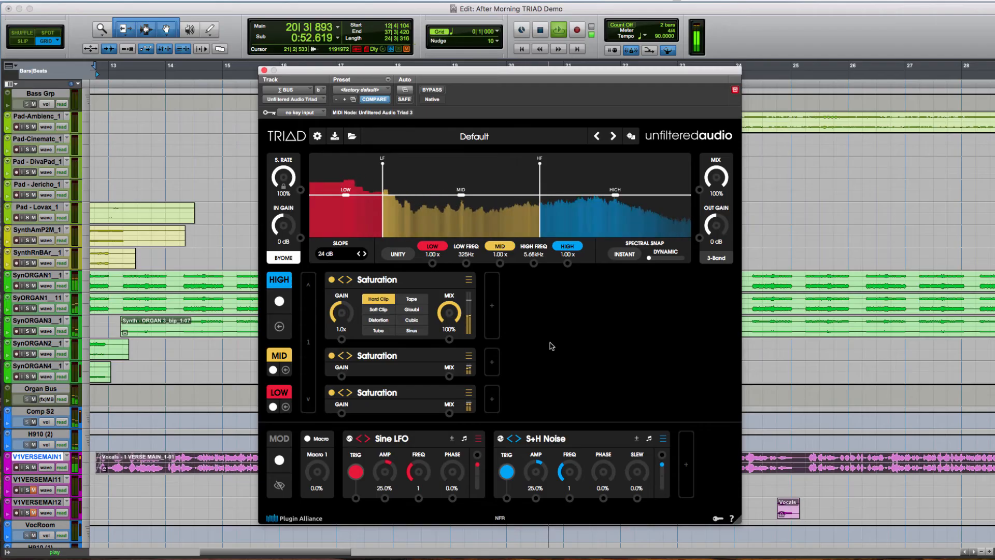
key("space")
- Switch the low band's Saturation to Tape and add a Basic Filter in HP mode with a 30.9 Hz cutoff
left_click(412, 392)
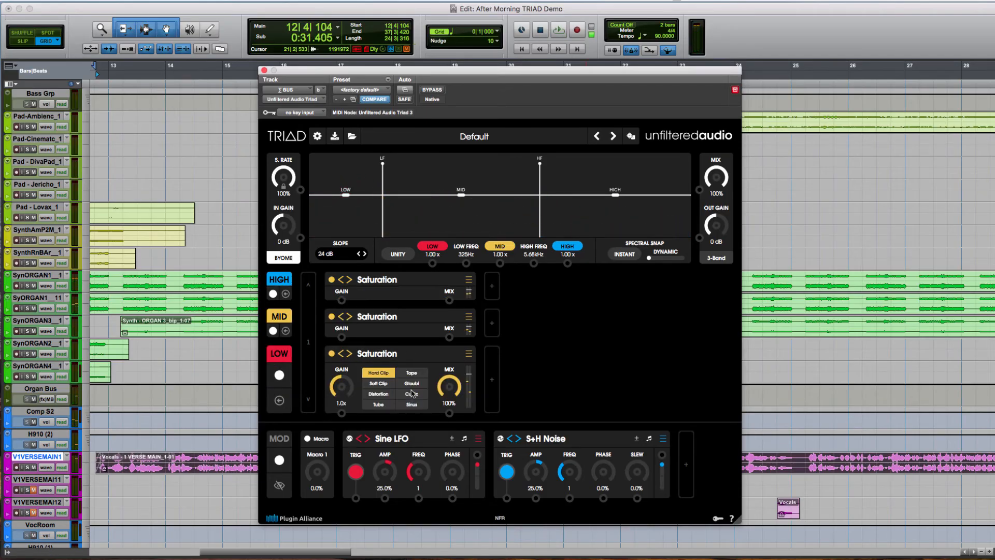
left_click(413, 374)
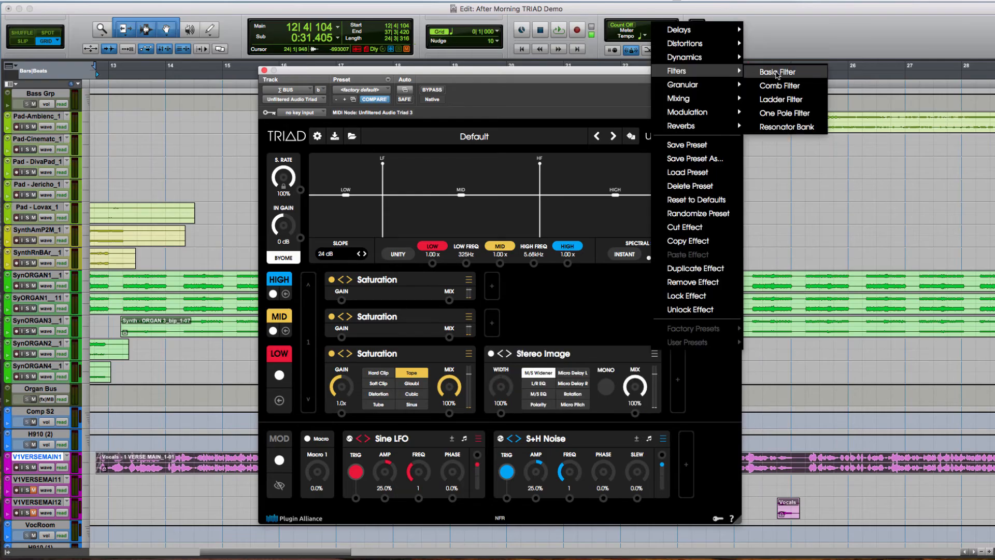
left_click(778, 73)
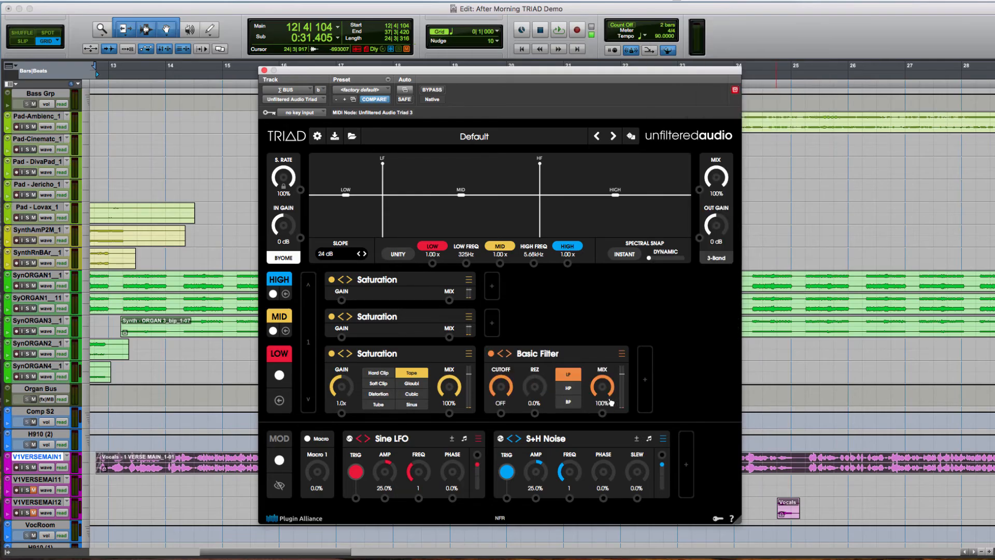
left_click(567, 388)
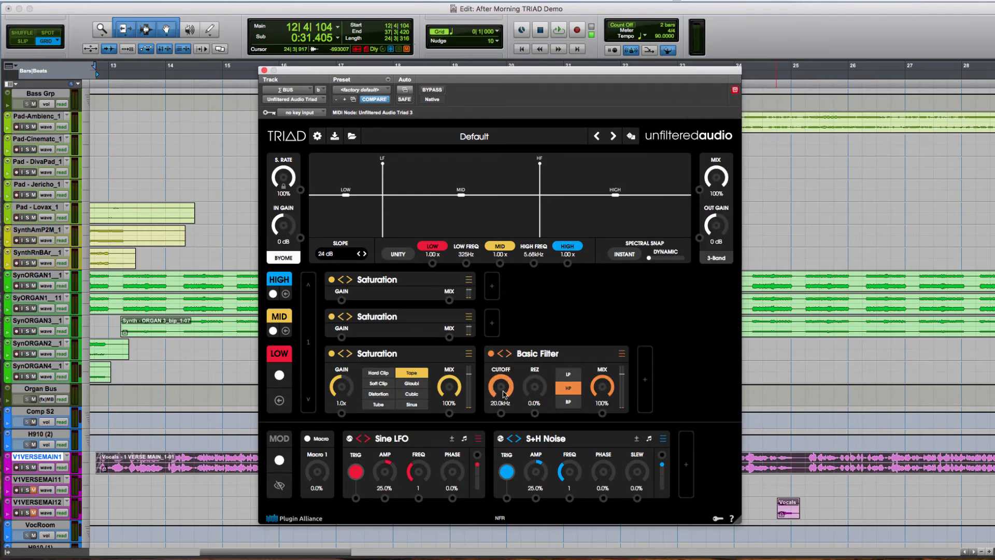
left_click_drag(506, 386, 511, 392)
- Switch the mid and high bands' Saturation to Tape and add a Stereo Image module to the high band
left_click(403, 317)
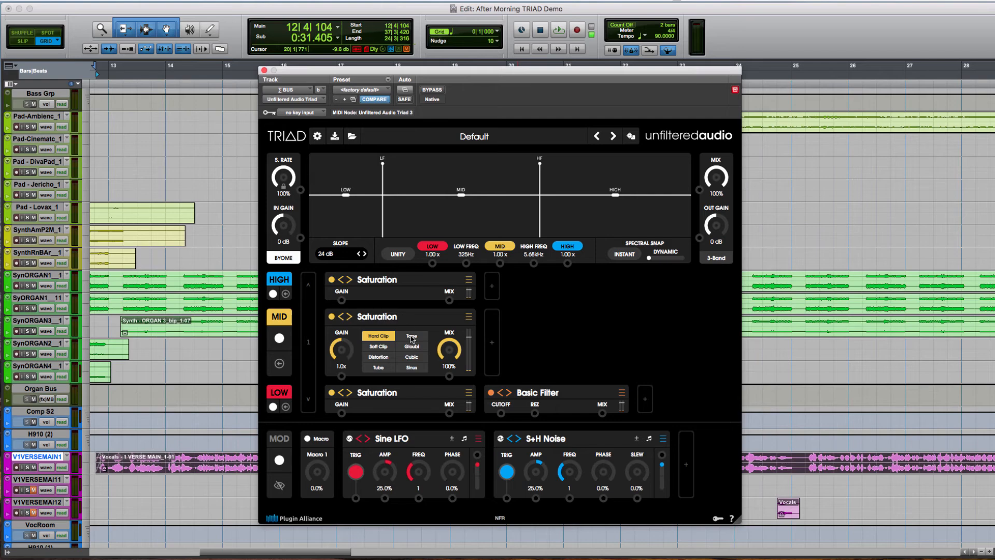
left_click(411, 337)
left_click(413, 283)
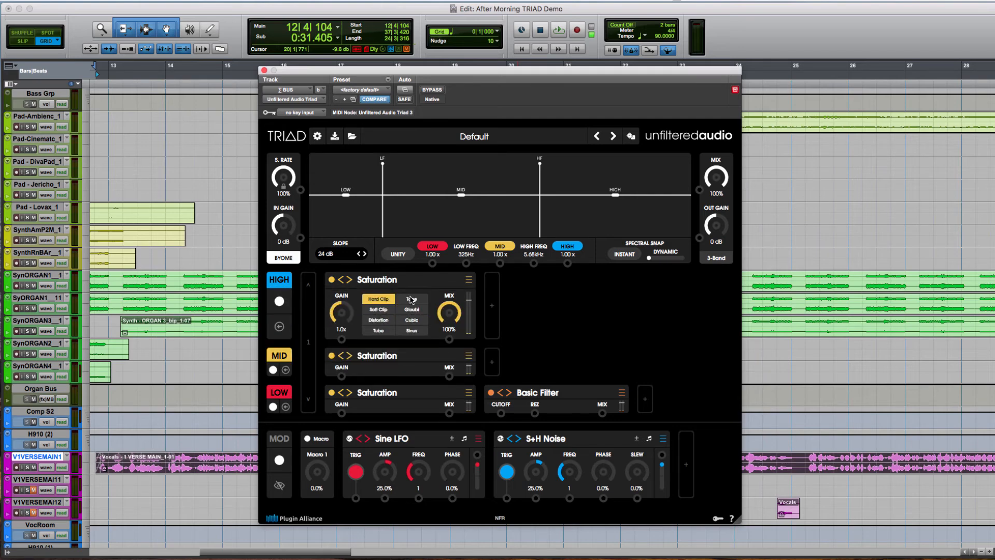
left_click(411, 299)
left_click(501, 312)
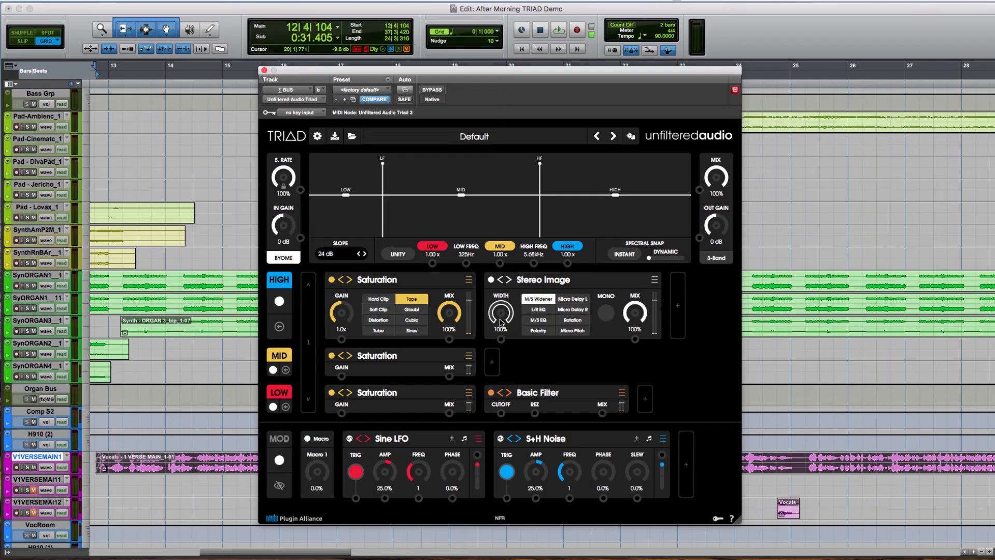
- During playback, set the low band's Saturation gain to 1.3x and its high-pass cutoff to 41.8 Hz
left_click(404, 395)
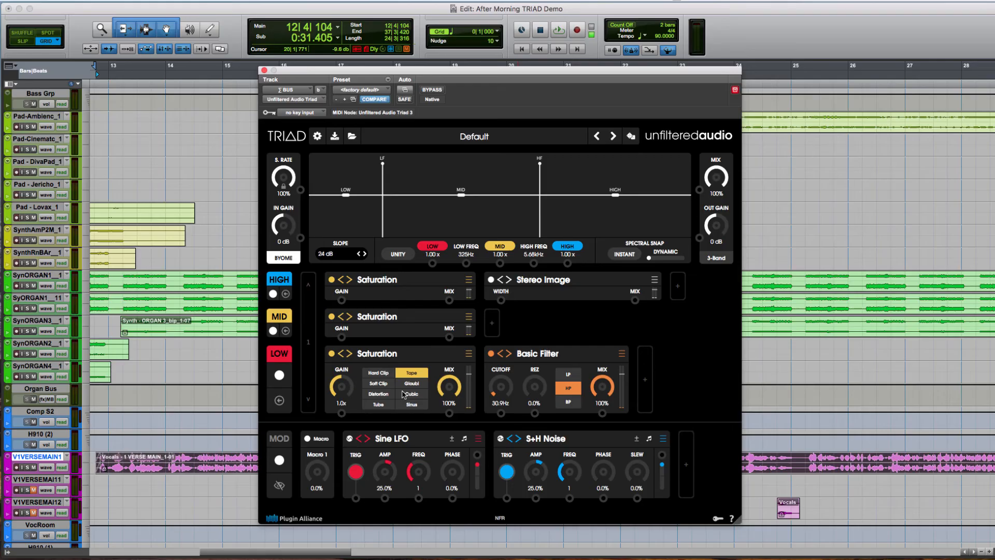
key("space")
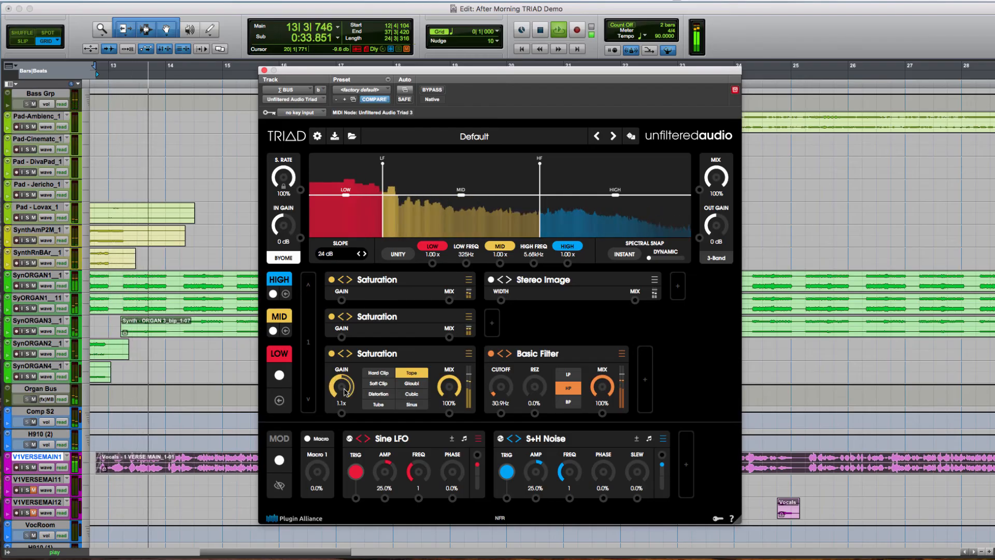
left_click_drag(343, 390, 344, 388)
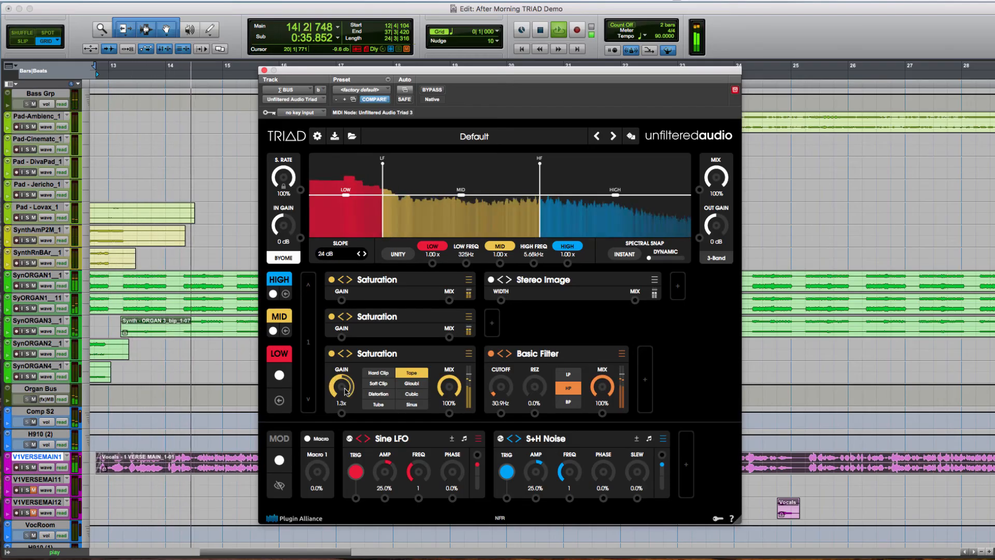
left_click_drag(502, 391, 502, 388)
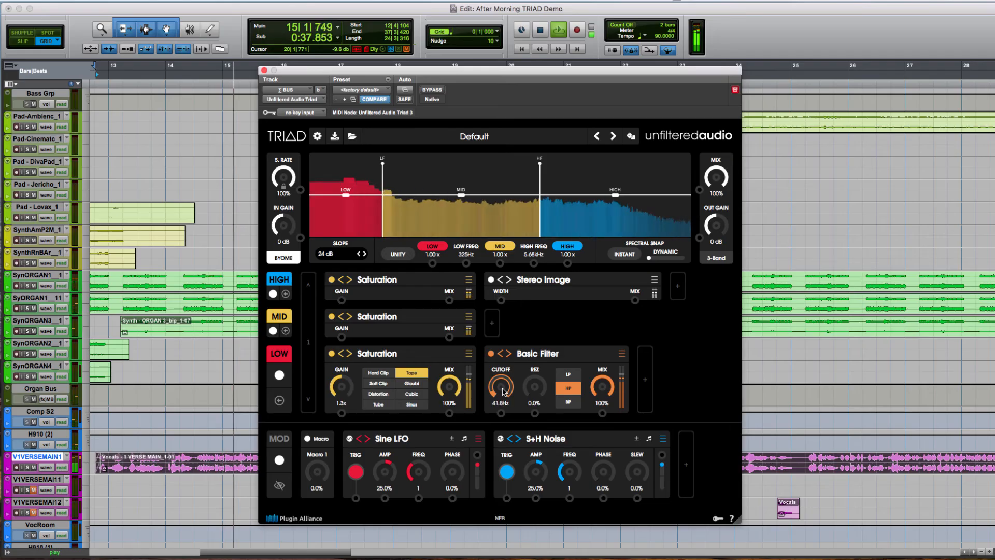
- Set the Saturation gain to 1.2x on the mid and high bands, and the high band's Stereo Image width to 138%
left_click(413, 326)
left_click_drag(349, 362, 350, 357)
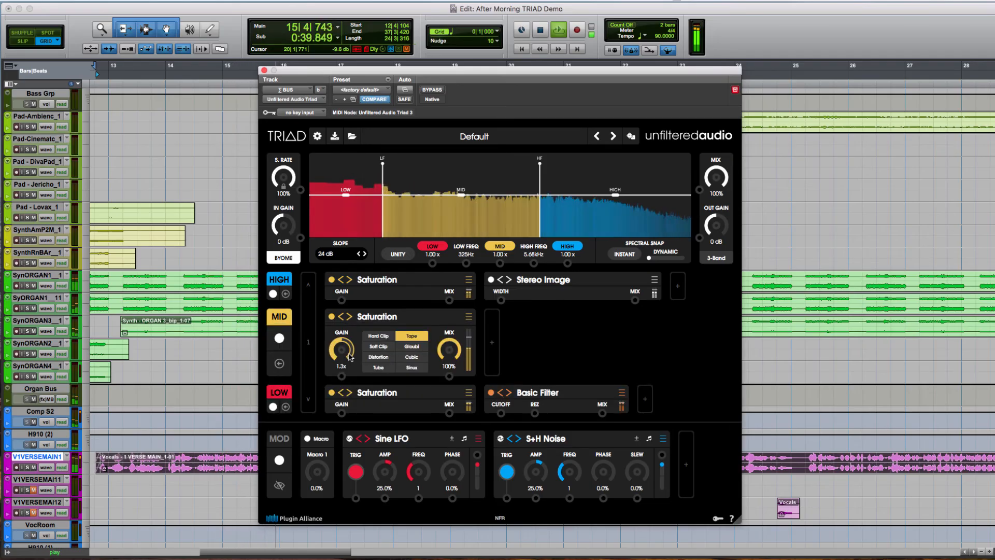
left_click(409, 283)
left_click_drag(342, 324, 342, 321)
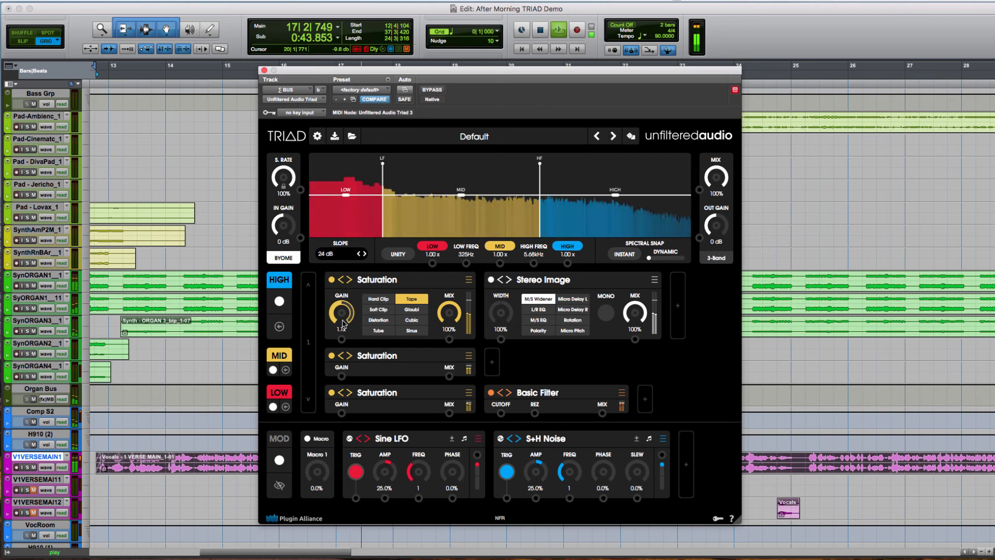
left_click_drag(505, 315, 508, 318)
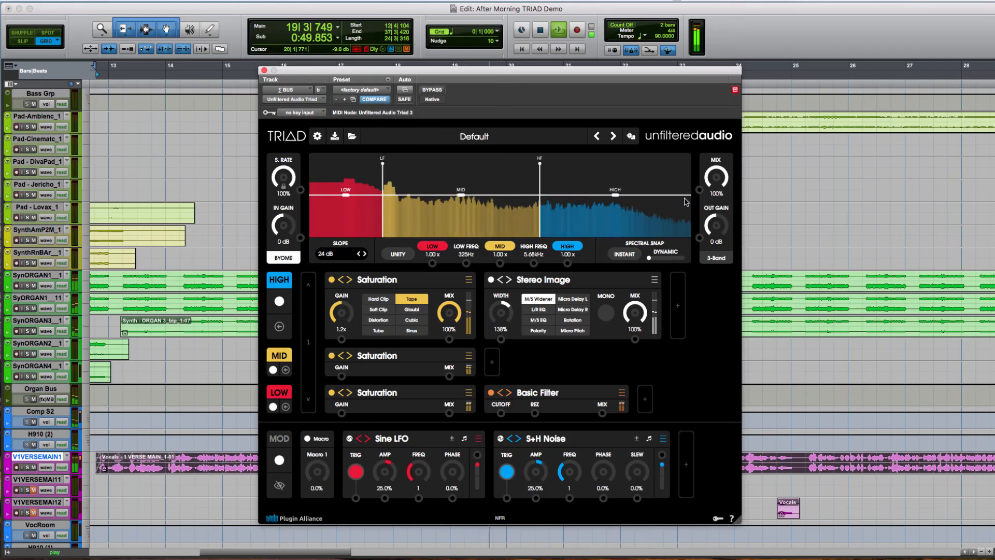
- Compare the dry and processed mix by taking the overall mix to 0% and back to 100%
left_click_drag(716, 177, 708, 445)
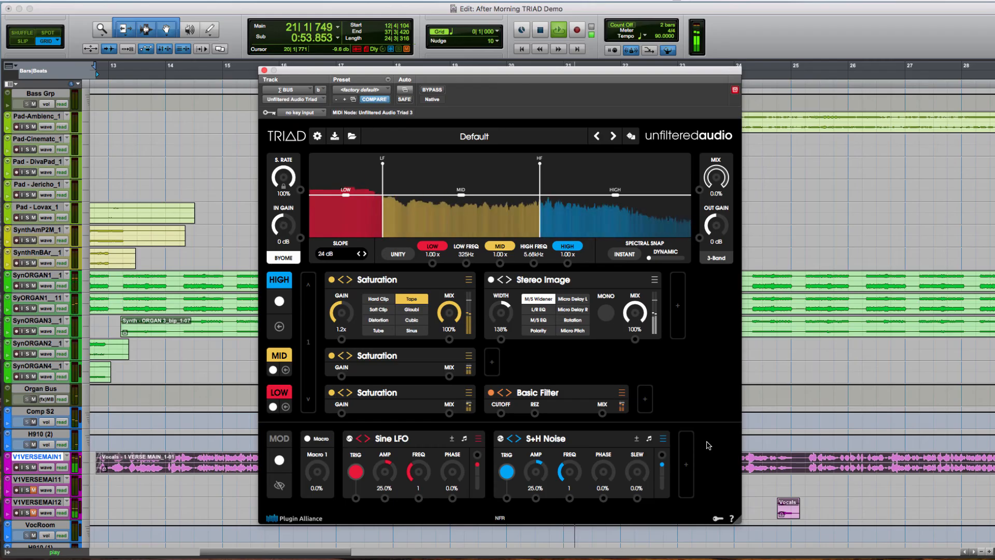
left_click_drag(708, 445, 729, 123)
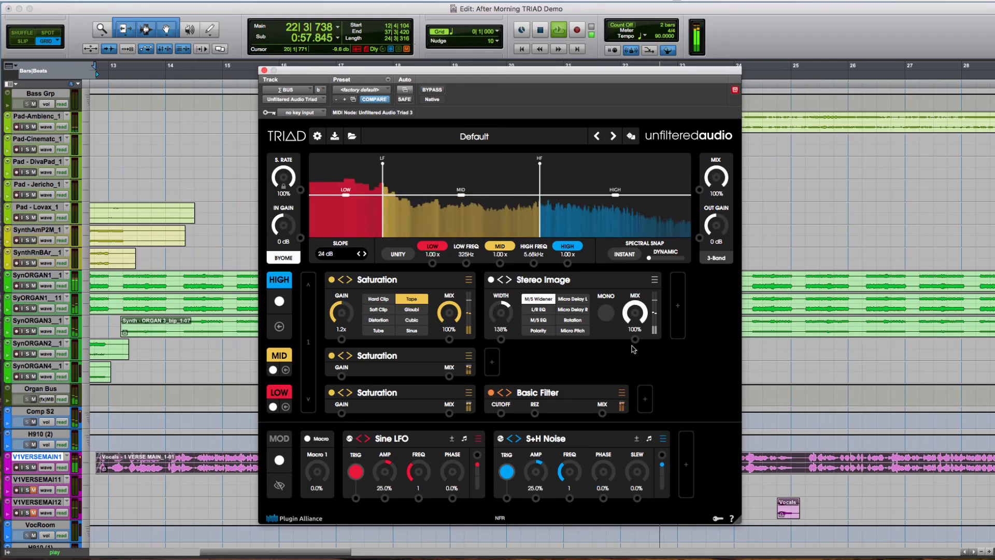
- Set the low band's filter cutoff to 46.8 Hz and Saturation gain to 1.2x, and the mid band's Saturation gain to 1.1x
left_click(554, 396)
left_click_drag(511, 393, 512, 391)
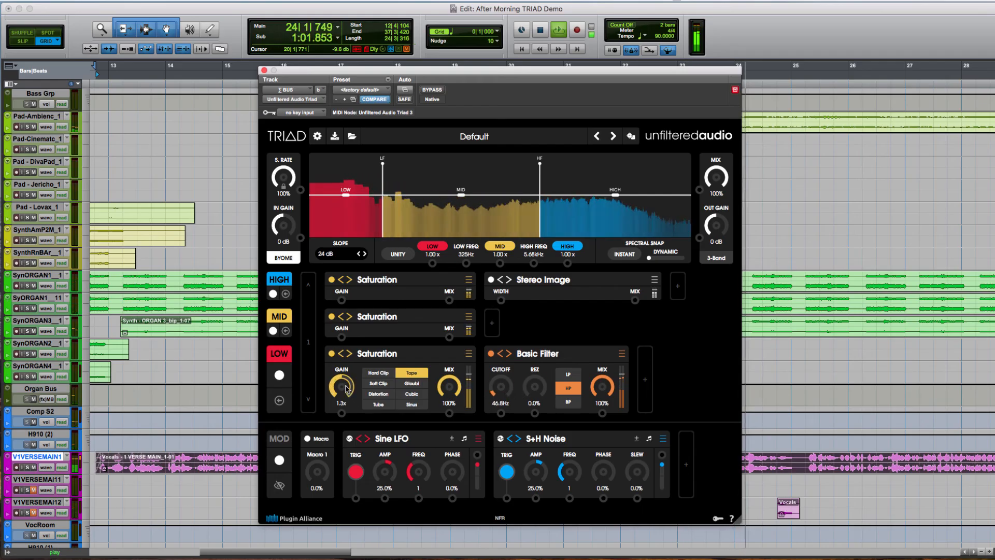
left_click(358, 331)
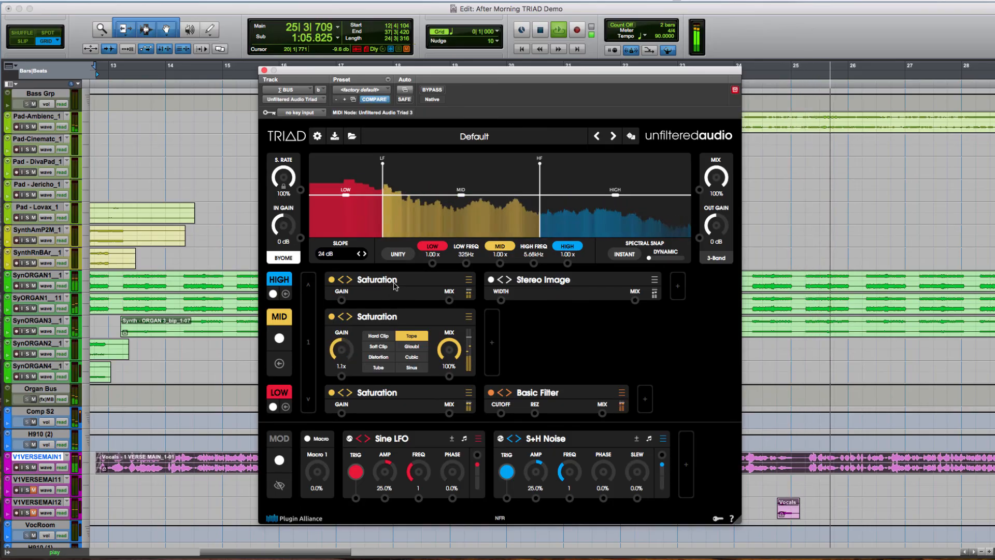
- Set the high band's Saturation gain to 1.1x and its Stereo Image width to 146%
left_click(361, 293)
left_click_drag(343, 312, 343, 315)
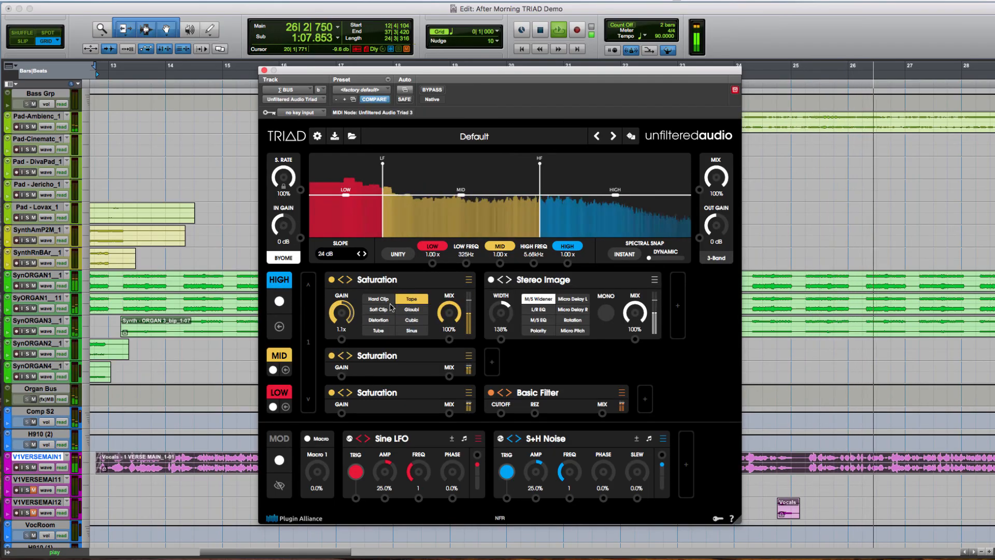
left_click_drag(507, 318, 508, 314)
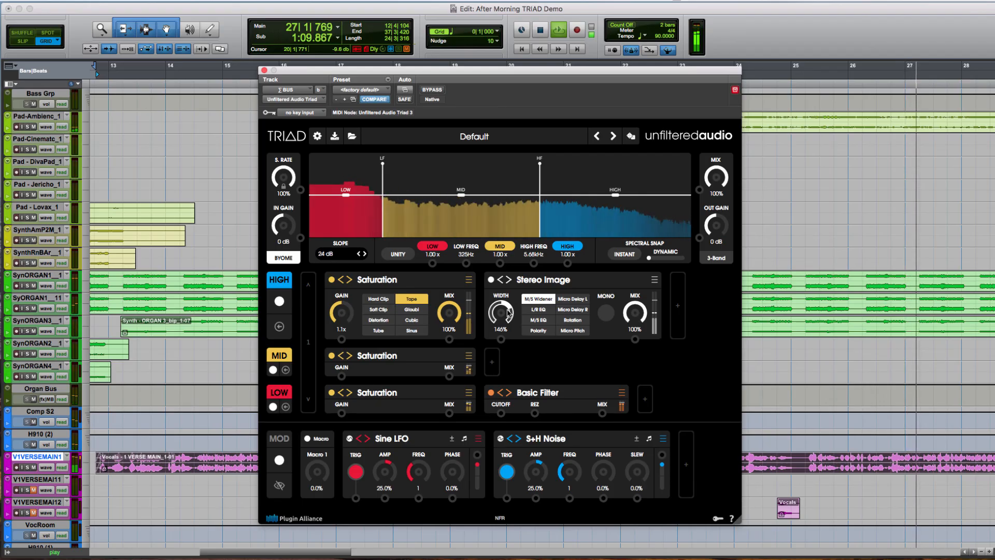
- Compare the refined mix bus processing at 0% and 100% overall mix, stop playback and expand the low band's modules
left_click_drag(715, 178, 704, 446)
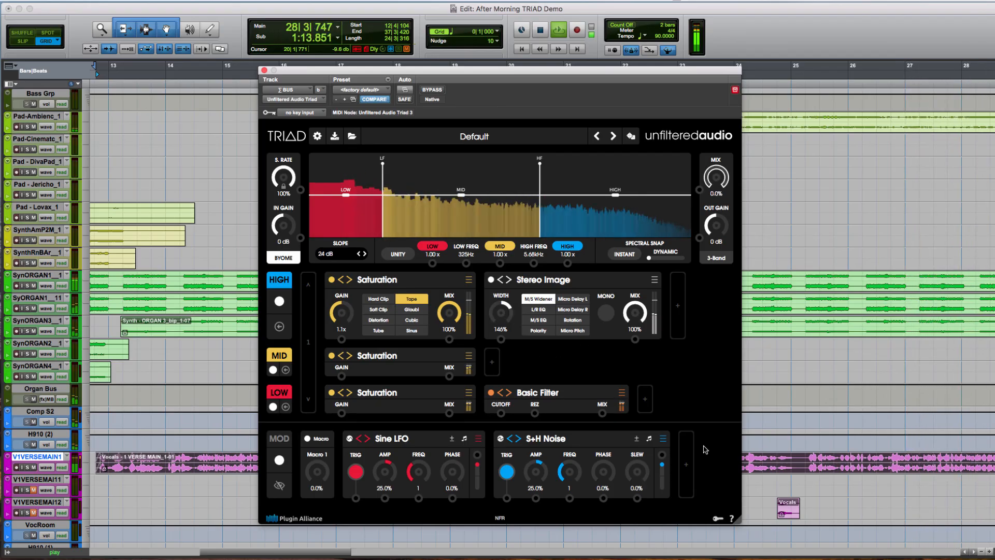
left_click_drag(705, 449, 708, 212)
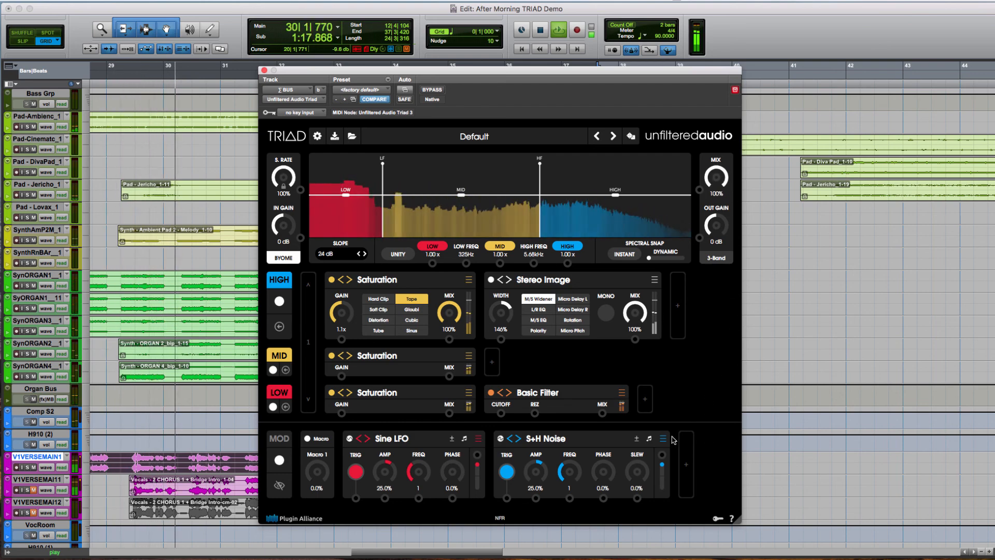
key("space")
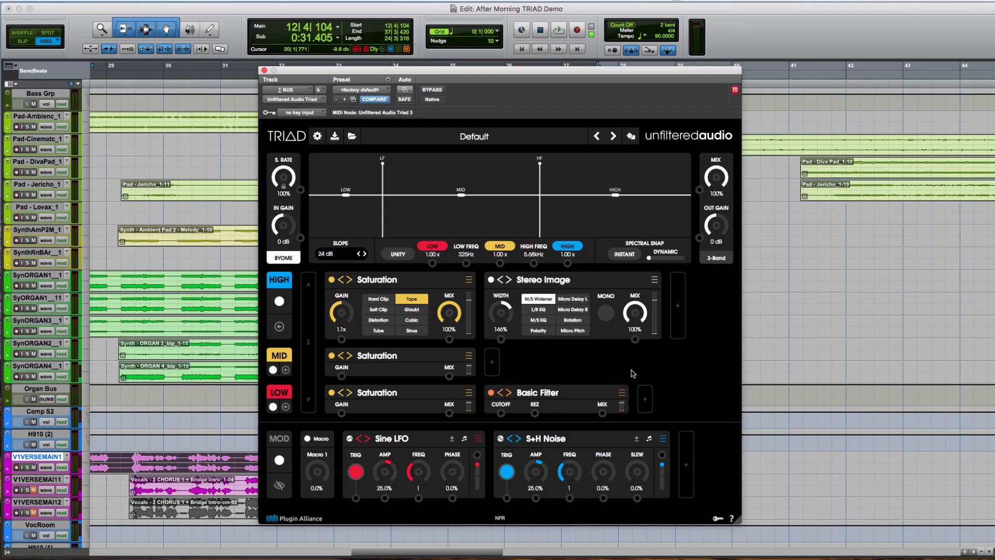
left_click(579, 397)
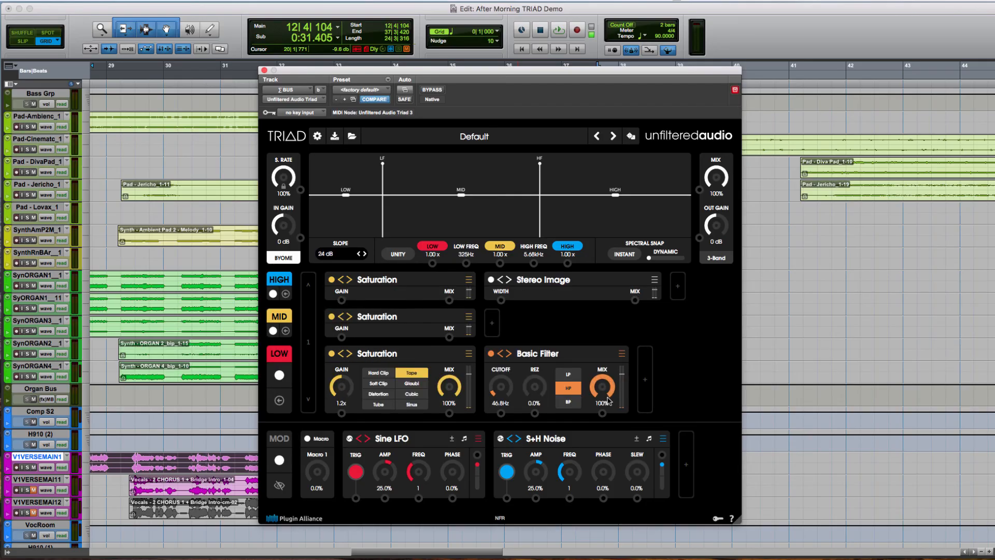